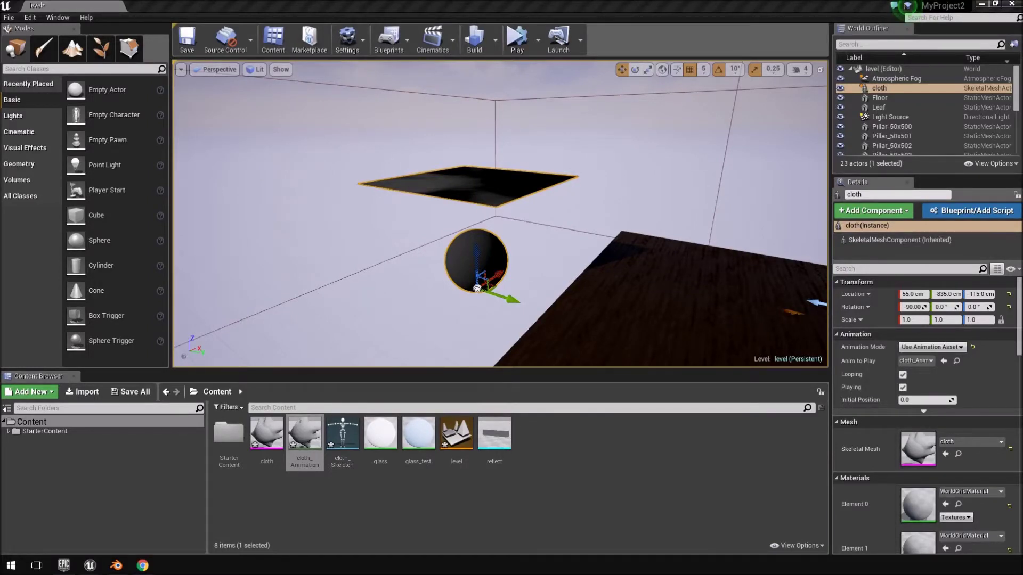
- Simulate the level to preview the cloth animation, moving the cloth back and forth along the Y axis, and end the simulation
{"action": "left_click", "coordinate": [516, 37]}
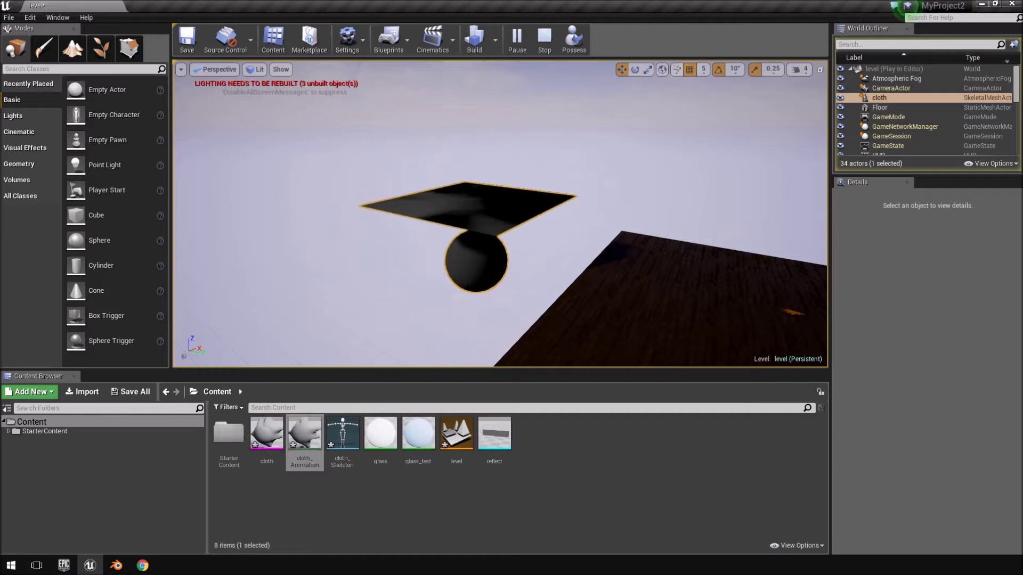
{"action": "left_click", "coordinate": [479, 249]}
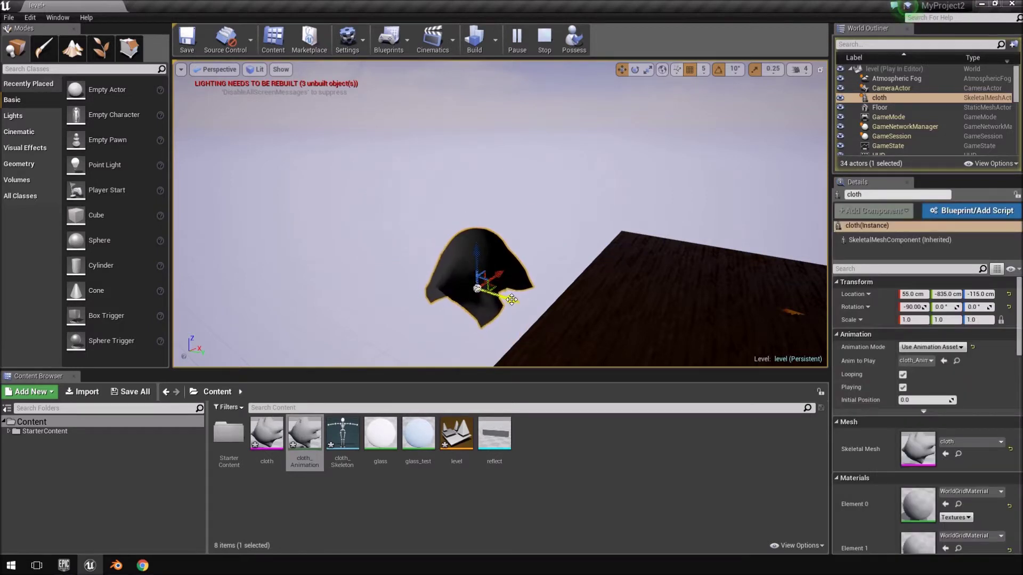
{"action": "left_click_drag", "start_coordinate": [524, 310], "coordinate": [681, 362]}
{"action": "right_click_drag", "start_coordinate": [681, 362], "coordinate": [737, 406]}
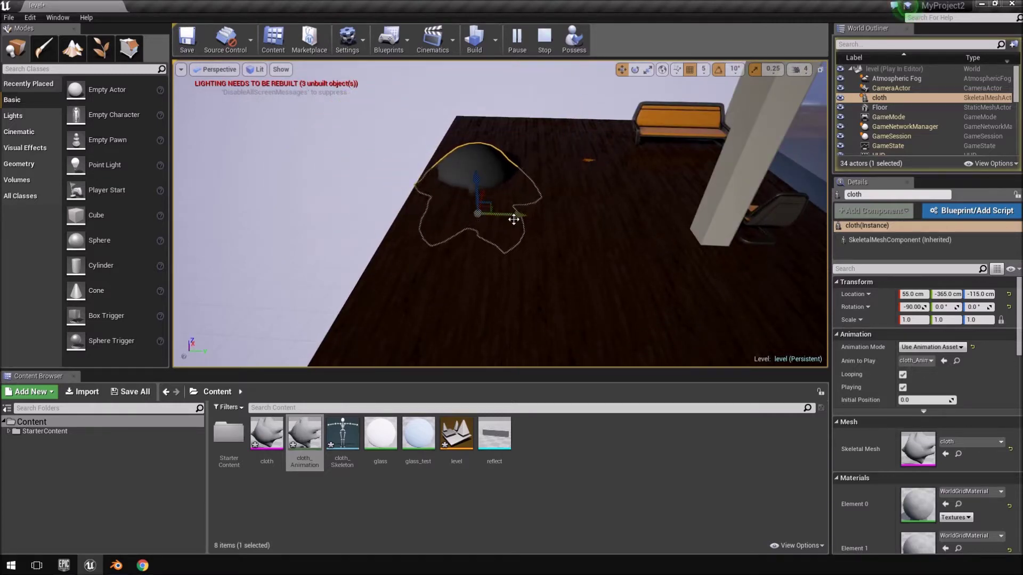
{"action": "left_click_drag", "start_coordinate": [506, 216], "coordinate": [307, 205]}
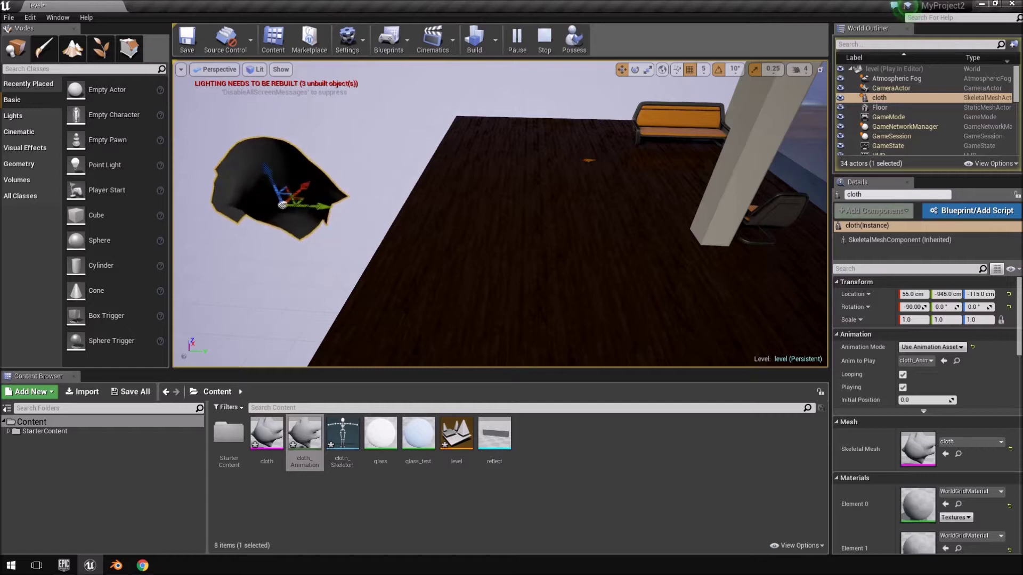
{"action": "right_click_drag", "start_coordinate": [308, 205], "coordinate": [234, 192]}
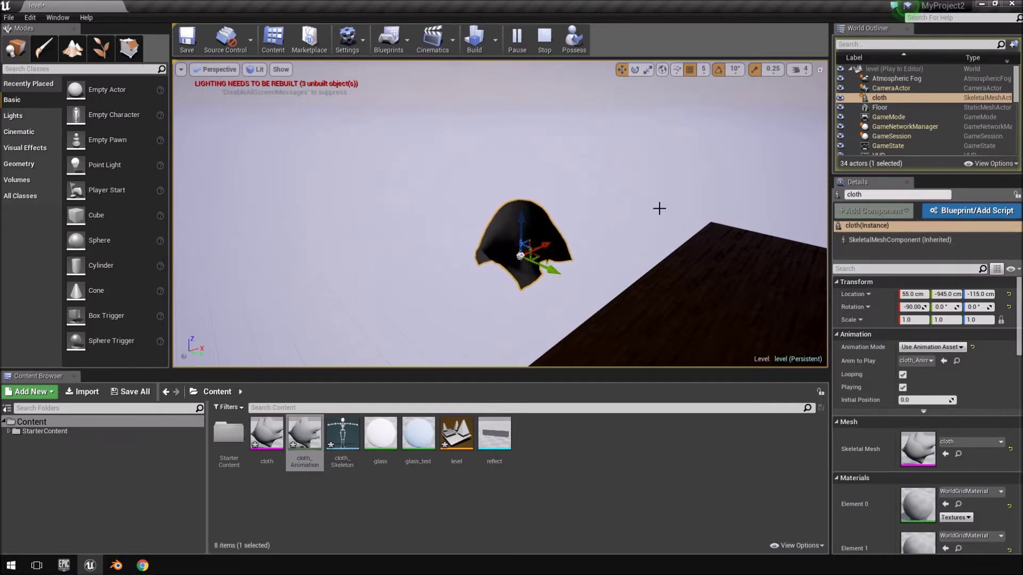
{"action": "left_click", "coordinate": [542, 40]}
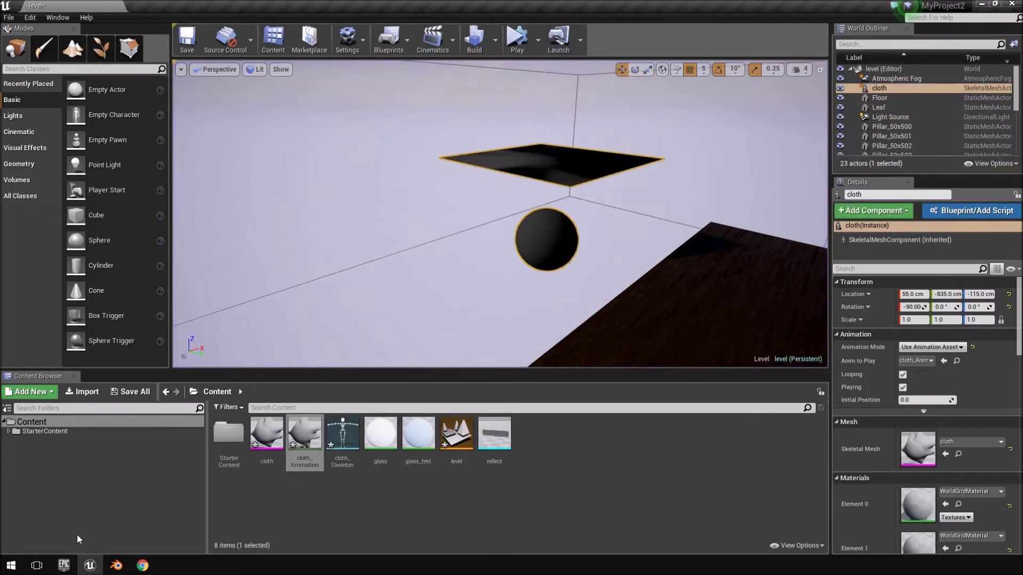
- Switch to Chrome and look up the Blender 2.78 release candidate on blender.org's download page
{"action": "left_click", "coordinate": [142, 565]}
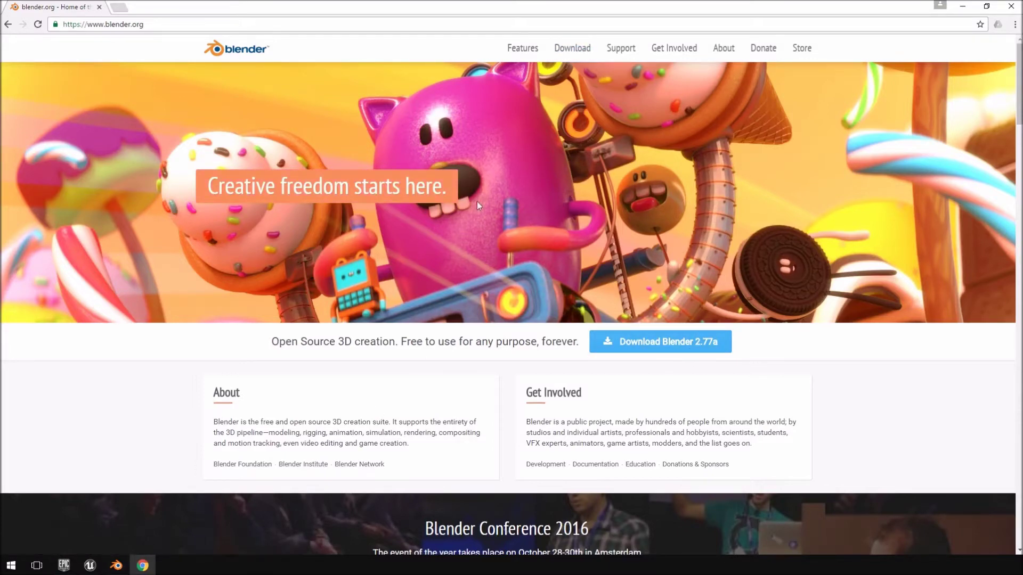
{"action": "left_click", "coordinate": [582, 55]}
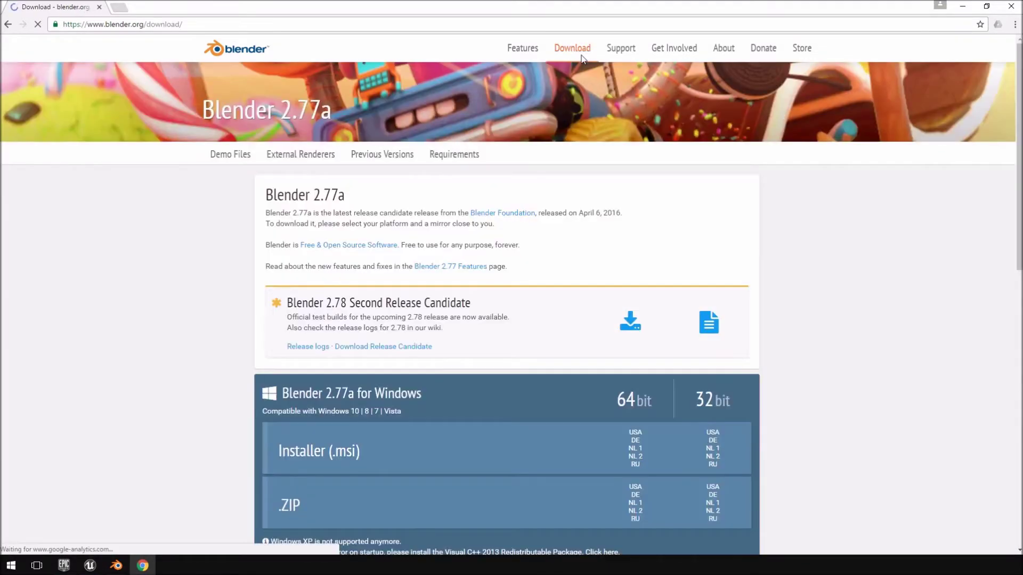
{"action": "left_click_drag", "start_coordinate": [286, 303], "coordinate": [344, 306]}
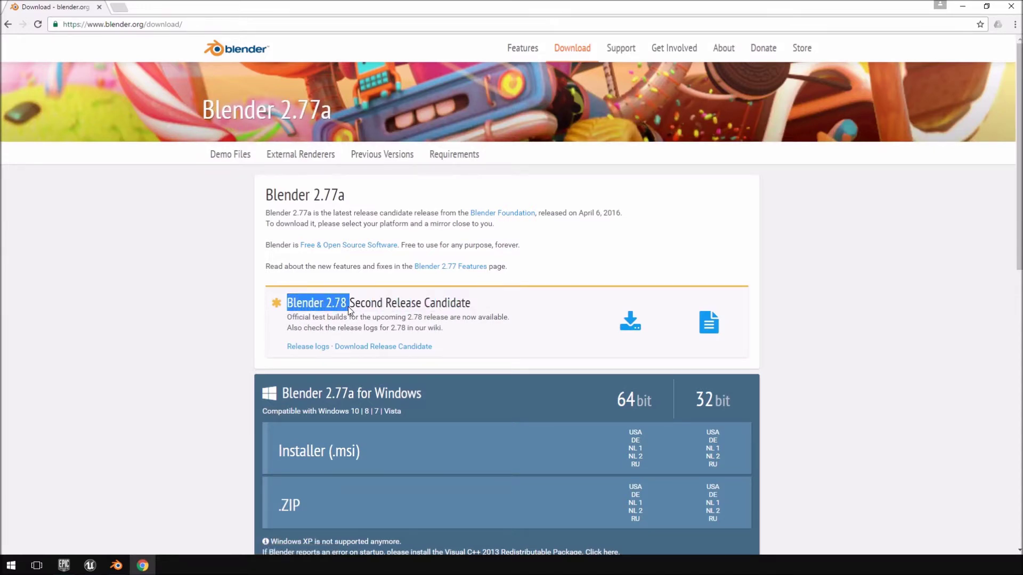
{"action": "left_click", "coordinate": [461, 303]}
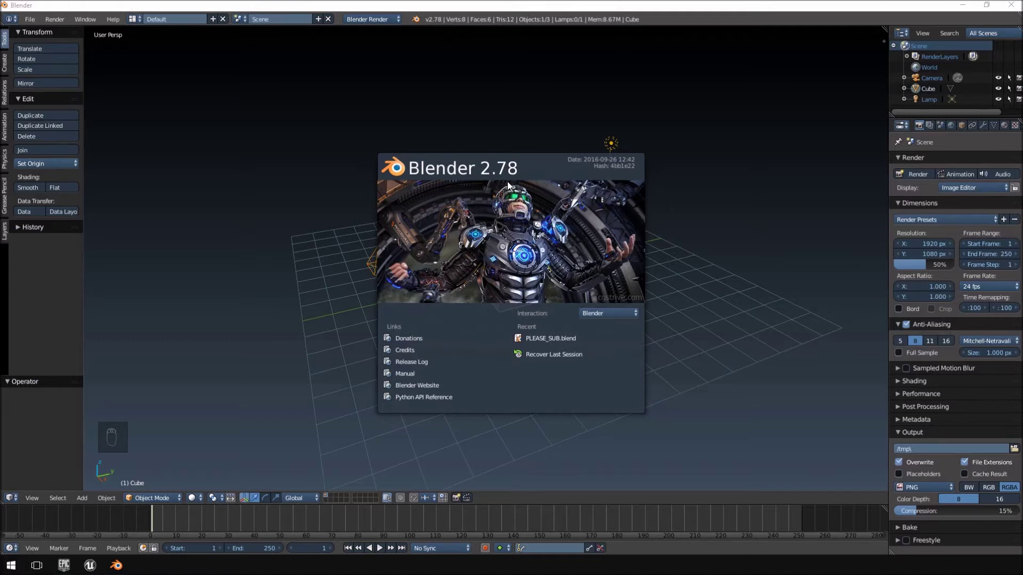
- Dismiss Blender's splash screen and delete the default cube, camera and lamp from the scene
{"action": "left_click", "coordinate": [661, 203]}
{"action": "key", "text": "a"}
{"action": "key", "text": "a"}
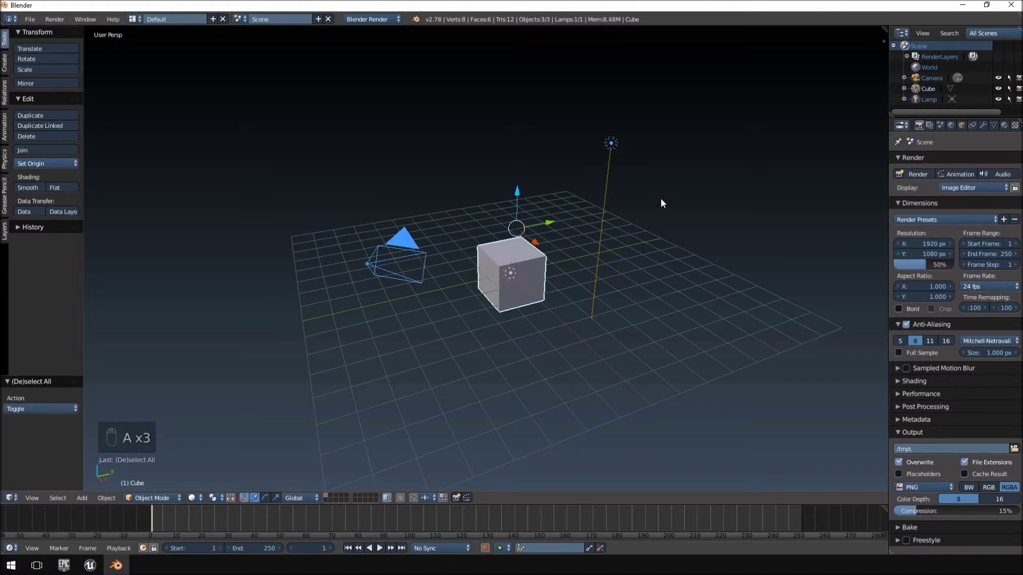
{"action": "key", "text": "Delete"}
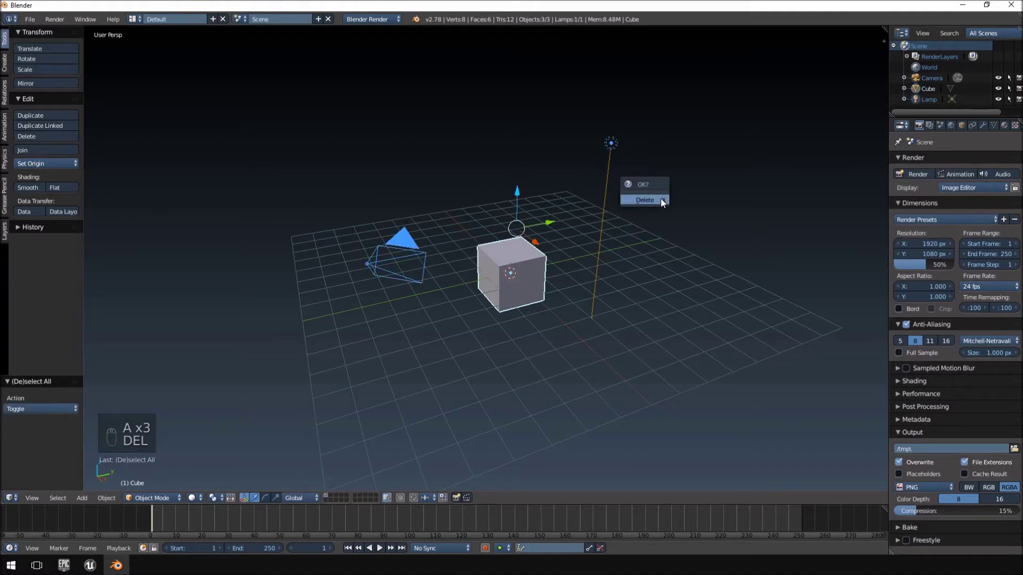
{"action": "left_click", "coordinate": [661, 199]}
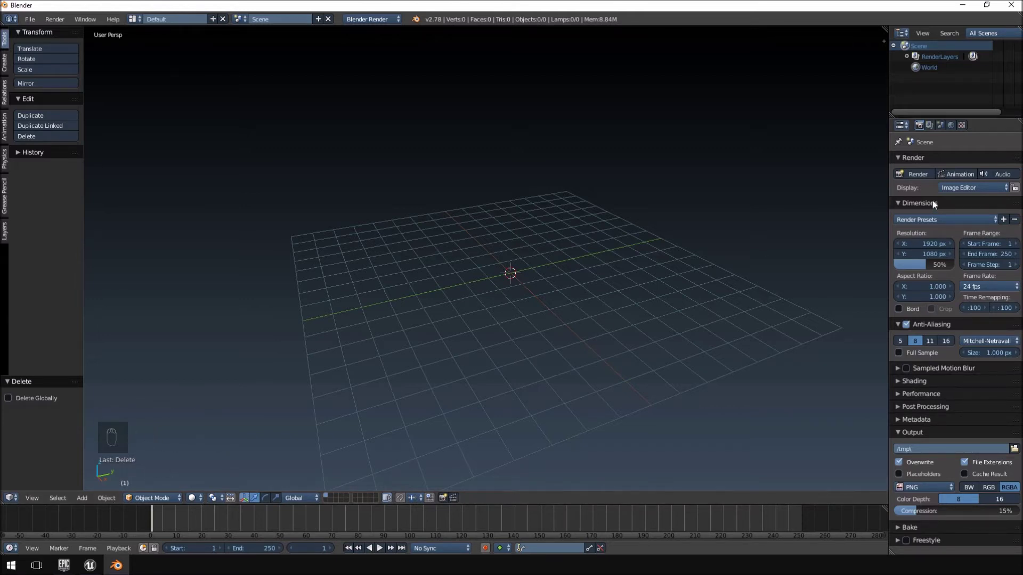
- Set the render frame rate to 30 fps and show the scene's unit and gravity settings
{"action": "left_click_drag", "start_coordinate": [886, 187], "coordinate": [852, 186]}
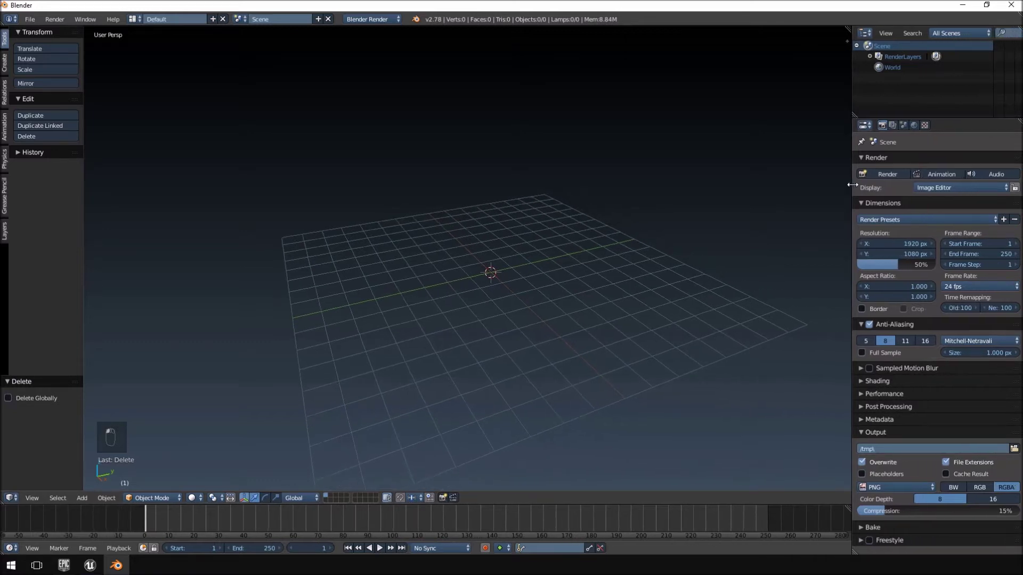
{"action": "left_click", "coordinate": [986, 287]}
{"action": "left_click", "coordinate": [969, 340]}
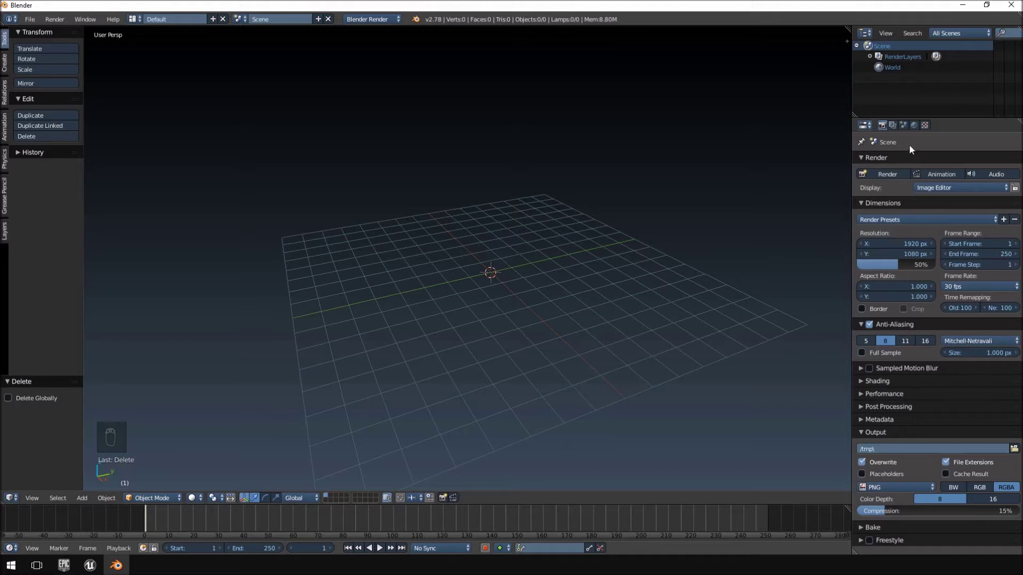
{"action": "left_click", "coordinate": [903, 126]}
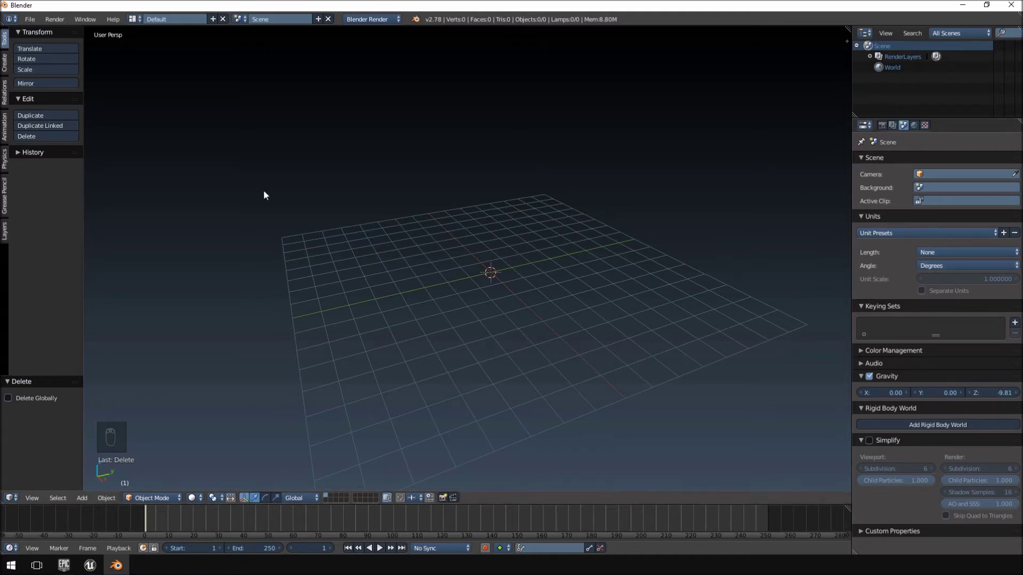
- Add a UV sphere with smooth shading and raise it about 1 unit along Z
{"action": "middle_click_drag", "start_coordinate": [263, 192], "coordinate": [417, 228]}
{"action": "key", "text": "shift+a"}
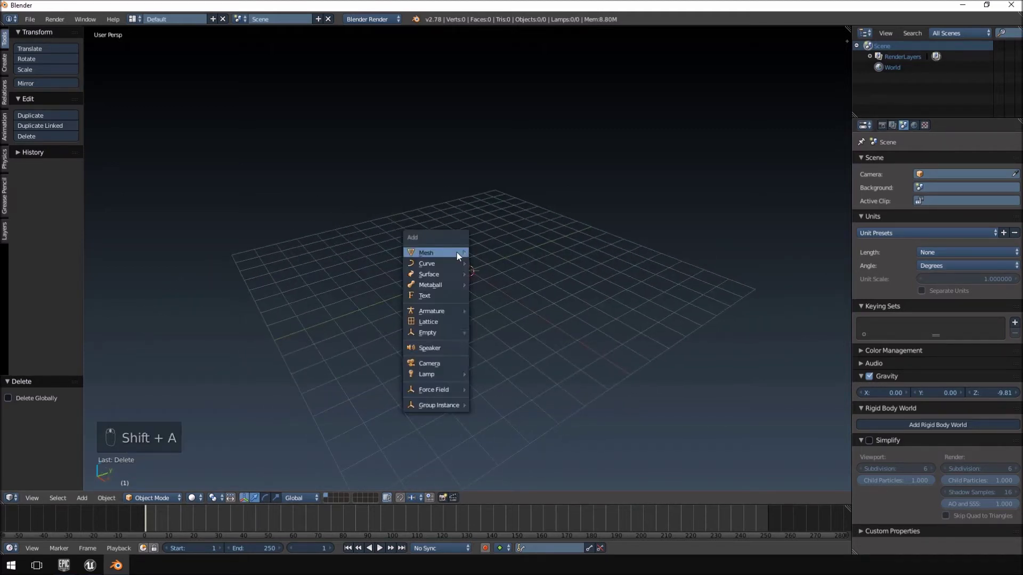
{"action": "mouse_move", "coordinate": [459, 251]}
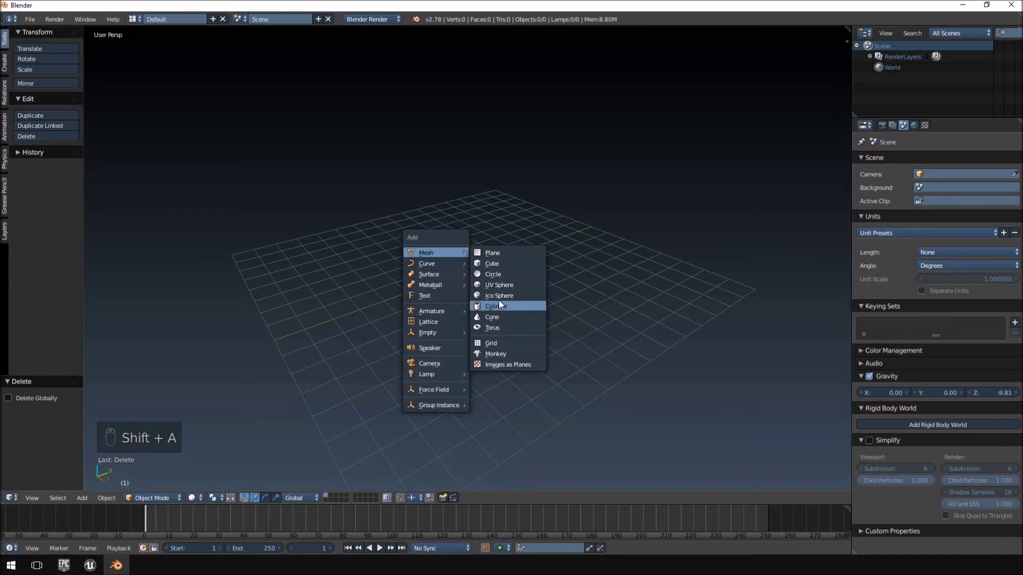
{"action": "left_click", "coordinate": [497, 286]}
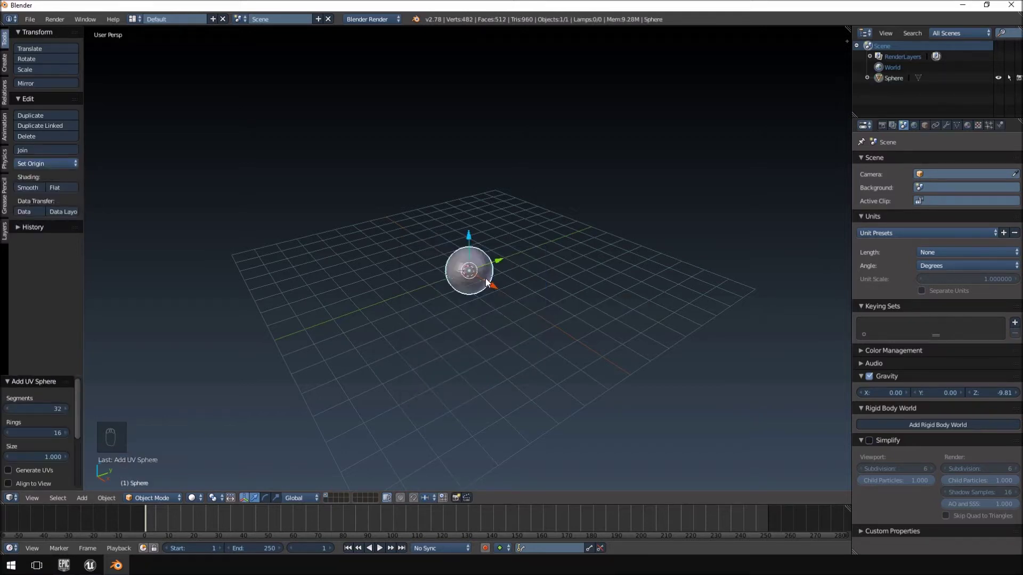
{"action": "scroll", "coordinate": [497, 286], "scroll_direction": "up", "scroll_amount": 3}
{"action": "left_click", "coordinate": [35, 188]}
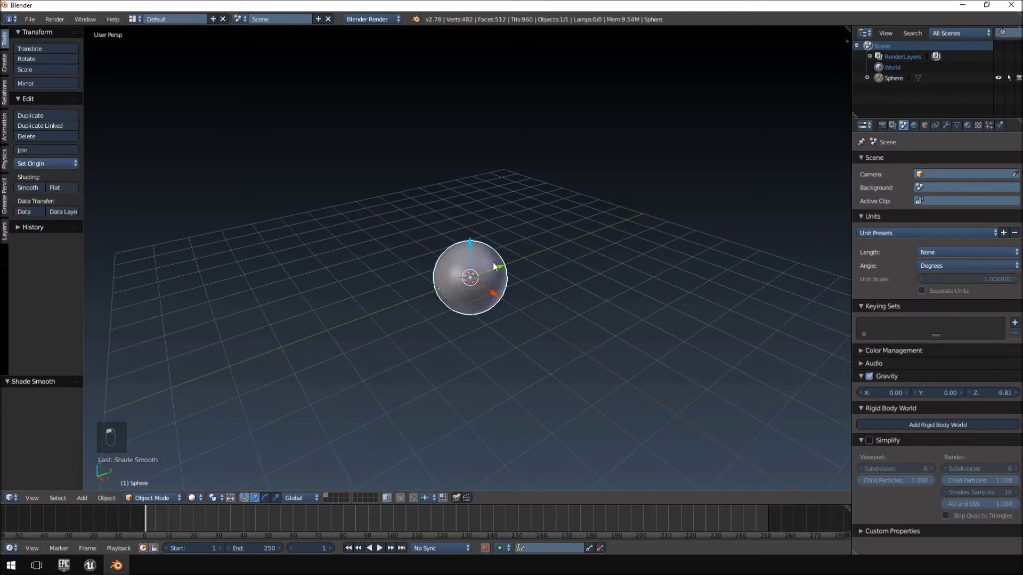
{"action": "middle_click_drag", "start_coordinate": [493, 262], "coordinate": [323, 275]}
{"action": "left_click_drag", "start_coordinate": [365, 270], "coordinate": [363, 237]}
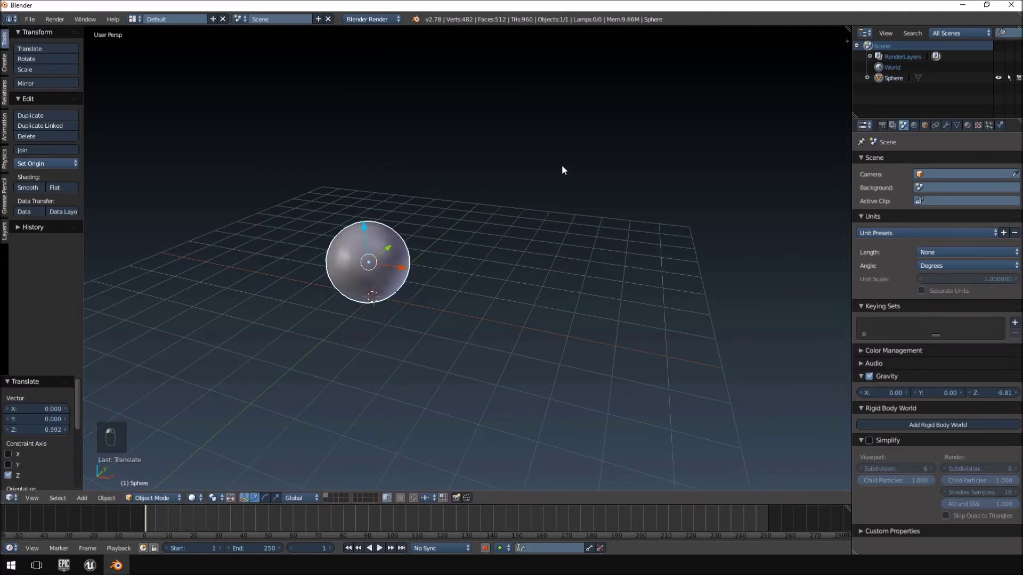
- Add a plane and raise it about 1.15 units along Z
{"action": "middle_click_drag", "start_coordinate": [563, 169], "coordinate": [583, 243]}
{"action": "key", "text": "shift+a"}
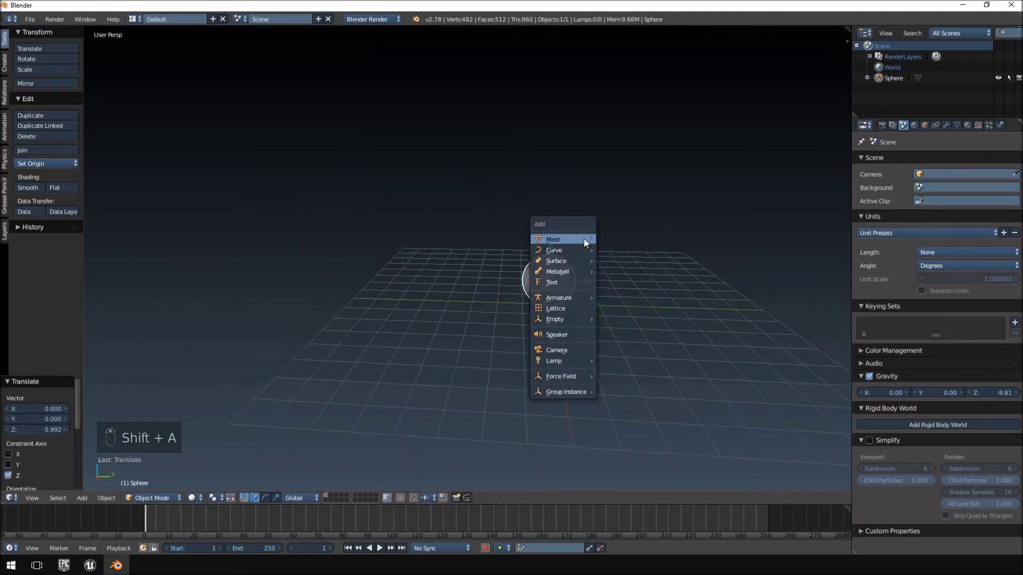
{"action": "mouse_move", "coordinate": [583, 237]}
{"action": "left_click", "coordinate": [622, 238]}
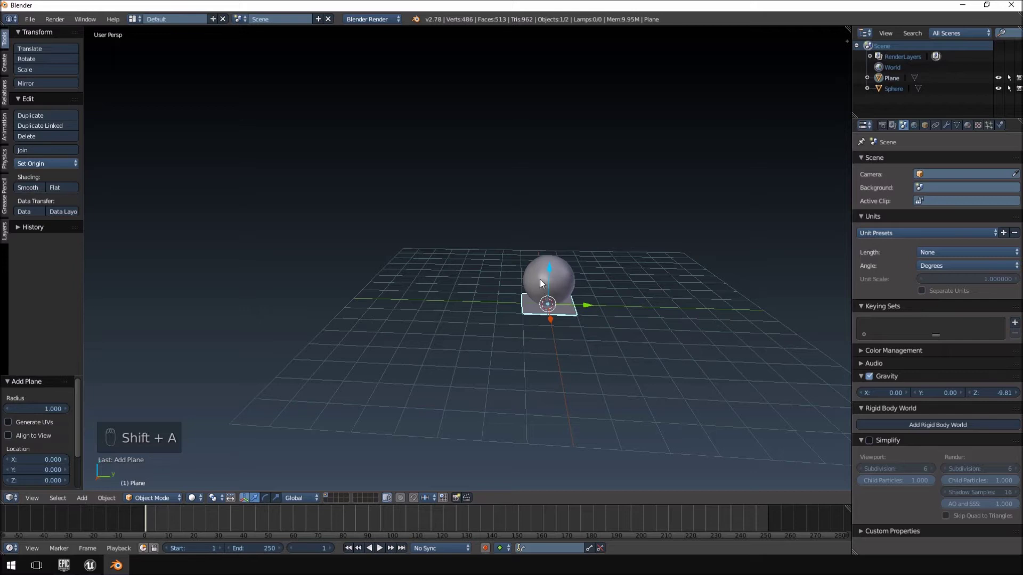
{"action": "left_click_drag", "start_coordinate": [548, 272], "coordinate": [549, 241]}
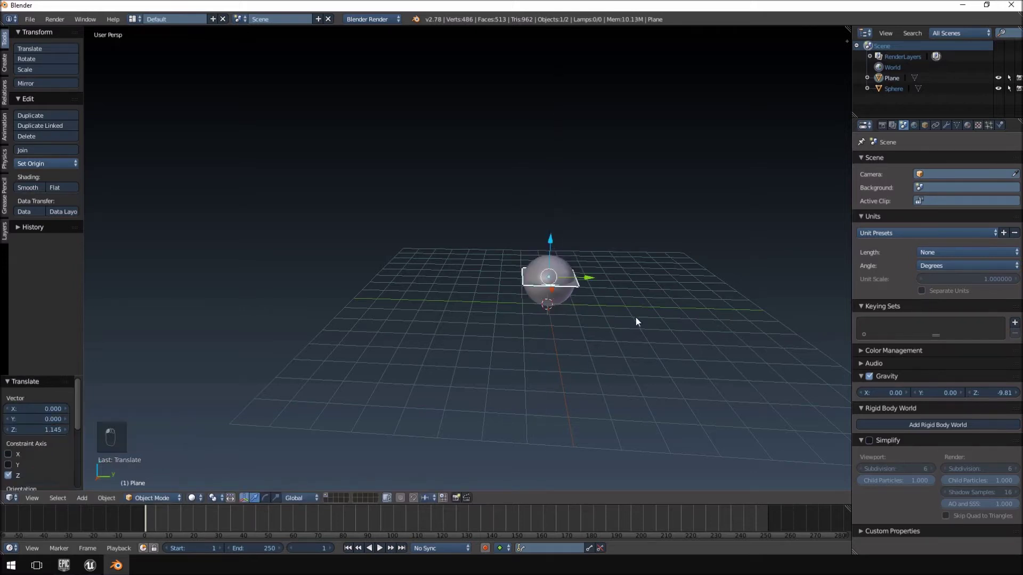
- Scale the plane up until it is wider than the sphere and raise it another 2.43 units or so along Z
{"action": "key", "text": "s"}
{"action": "left_click", "coordinate": [693, 363]}
{"action": "key", "text": "s"}
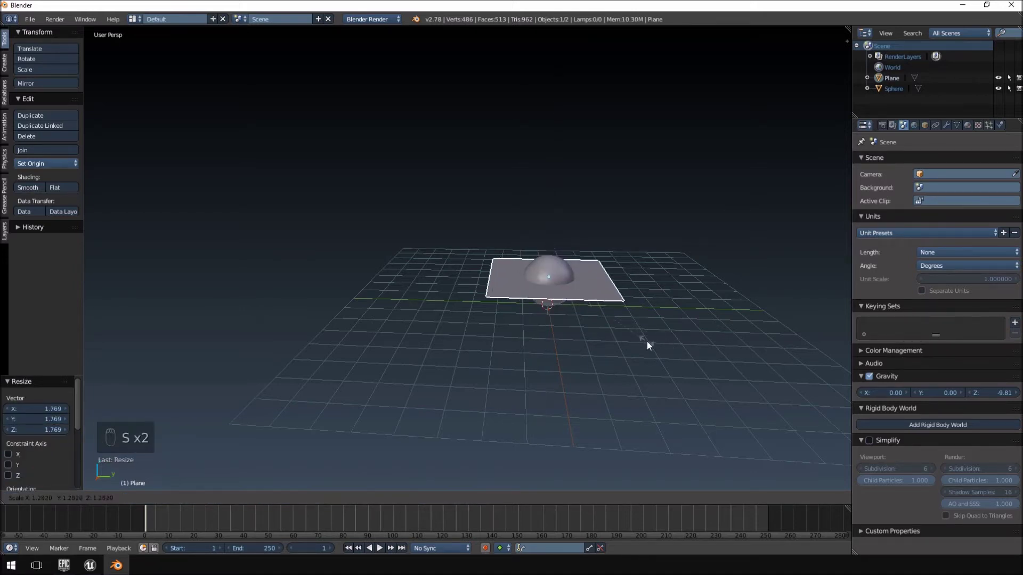
{"action": "left_click", "coordinate": [649, 342]}
{"action": "left_click_drag", "start_coordinate": [546, 239], "coordinate": [554, 174]}
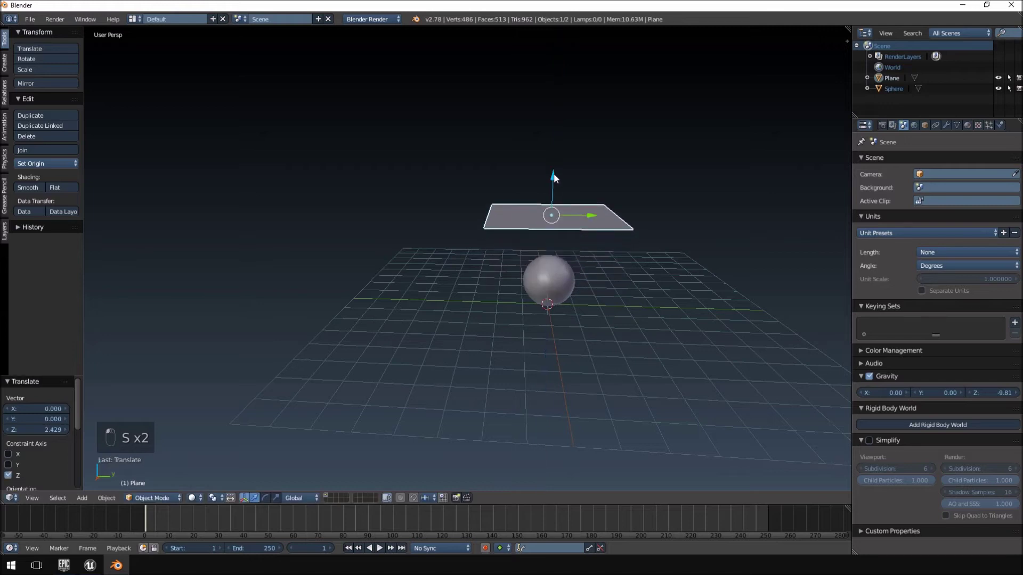
- Add a Subdivision Surface modifier to the plane in Edit Mode and set its type to Simple
{"action": "middle_click_drag", "start_coordinate": [554, 174], "coordinate": [583, 270]}
{"action": "scroll", "coordinate": [520, 257], "scroll_direction": "up", "scroll_amount": 3}
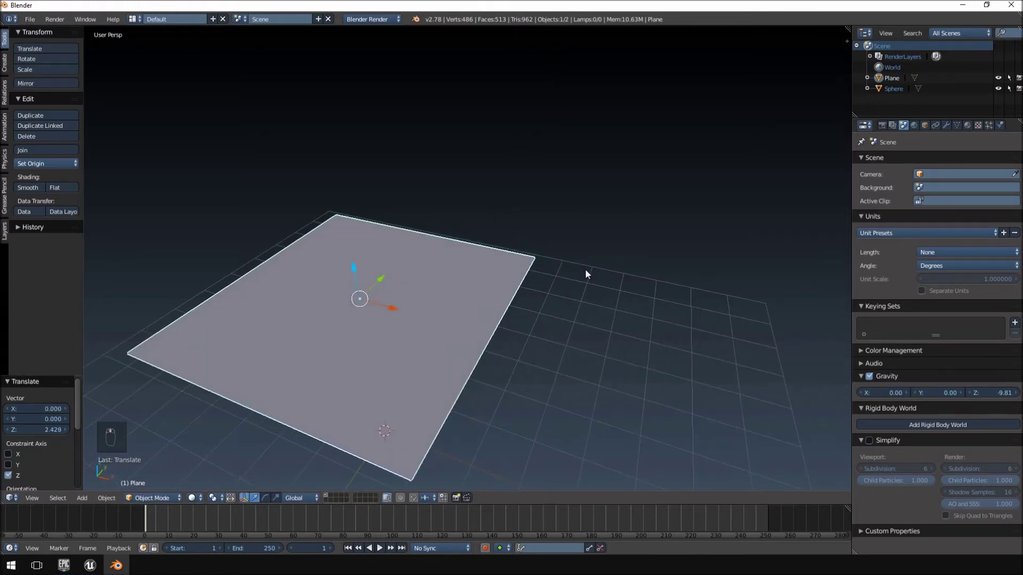
{"action": "key", "text": "KP_Decimal"}
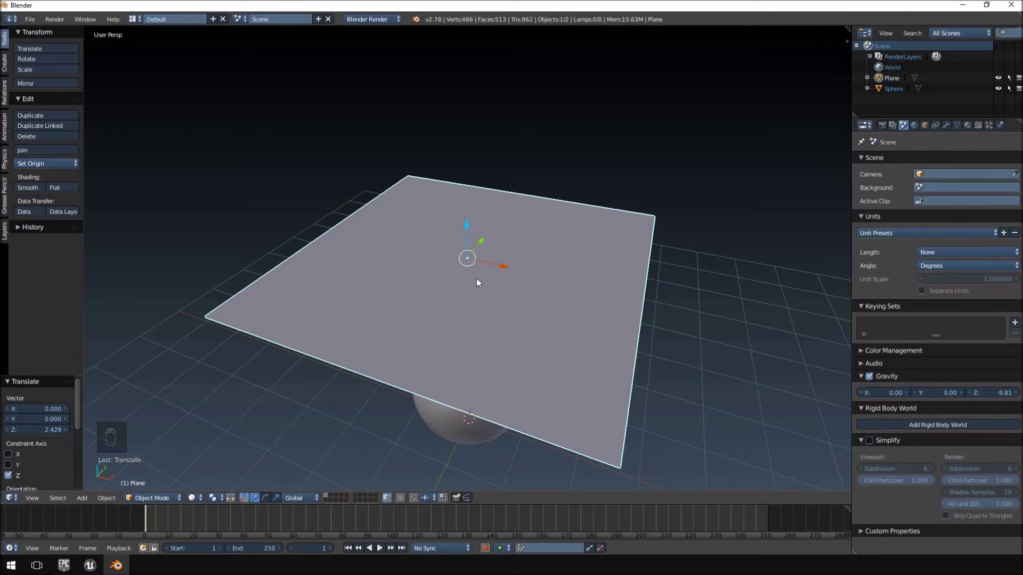
{"action": "key", "text": "Tab"}
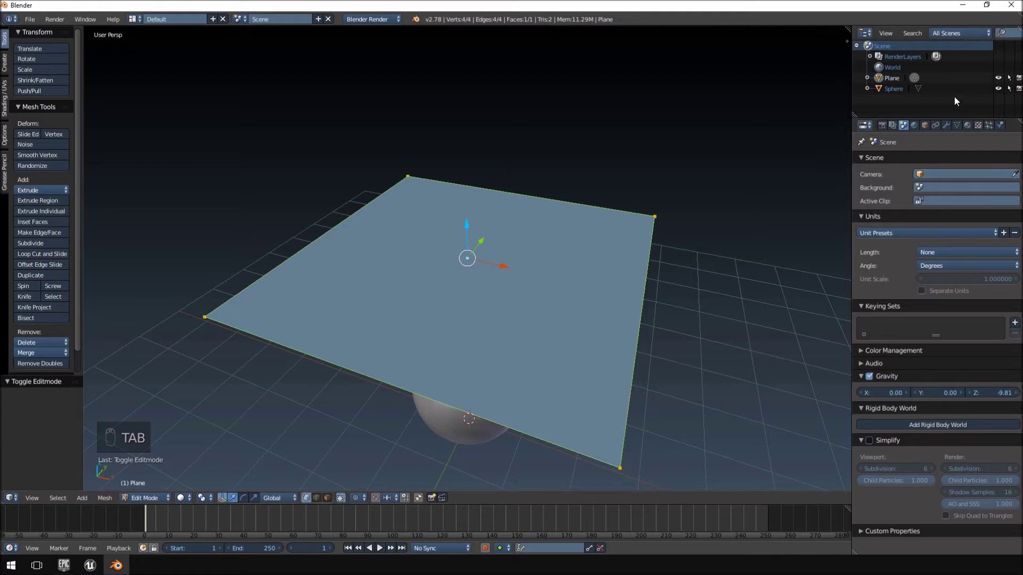
{"action": "left_click", "coordinate": [947, 125]}
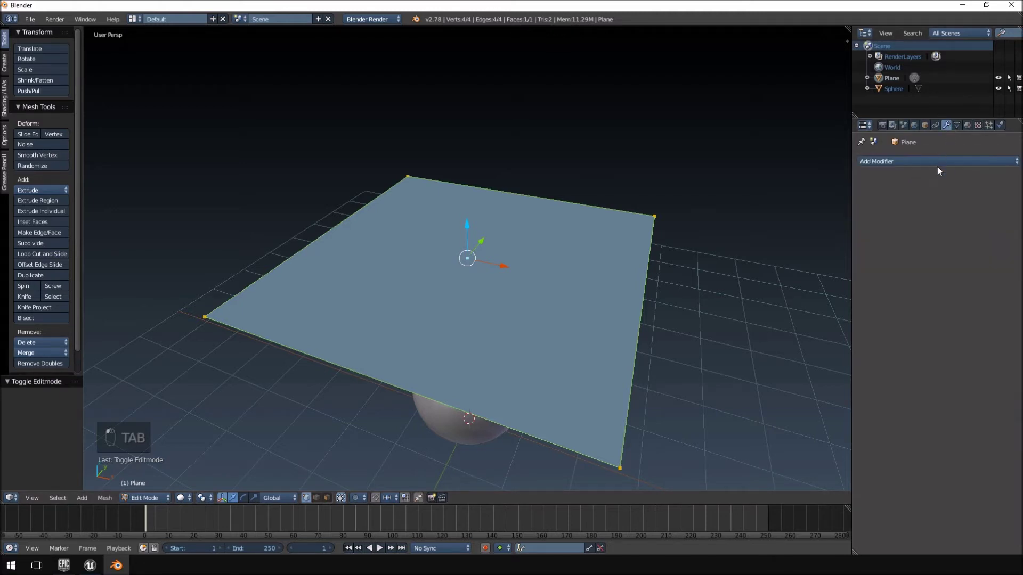
{"action": "left_click", "coordinate": [934, 160]}
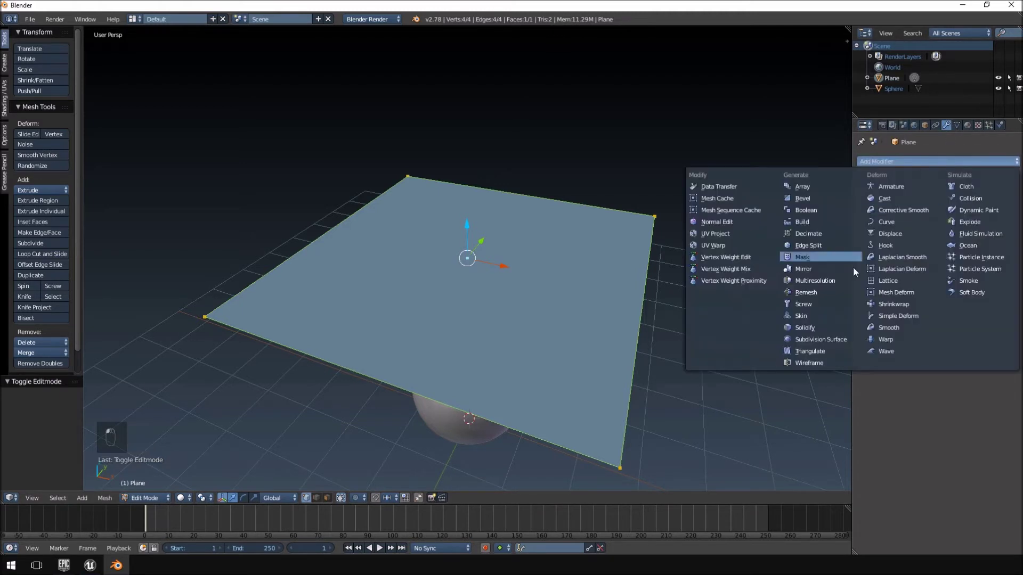
{"action": "left_click", "coordinate": [804, 341]}
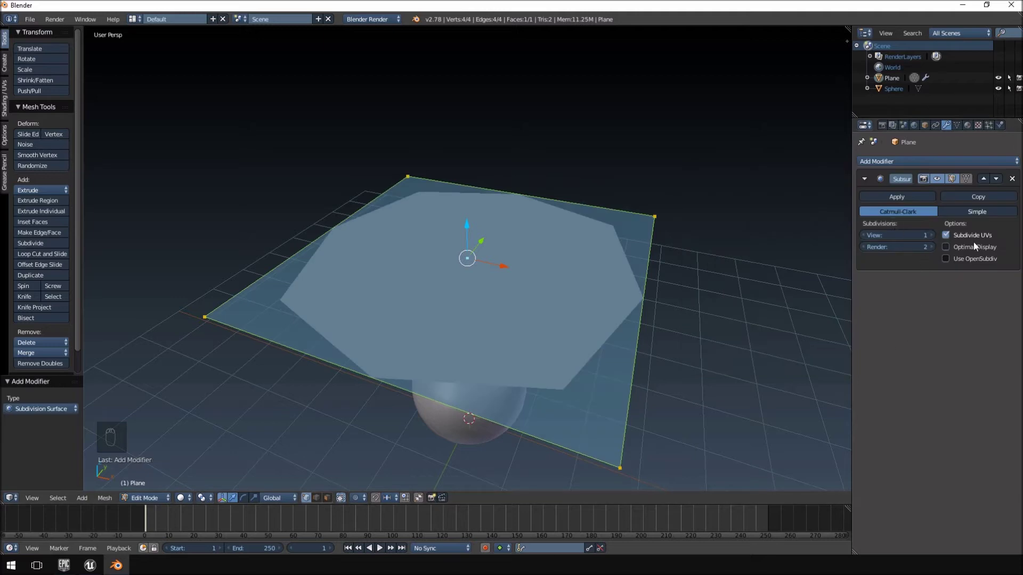
{"action": "left_click", "coordinate": [960, 212]}
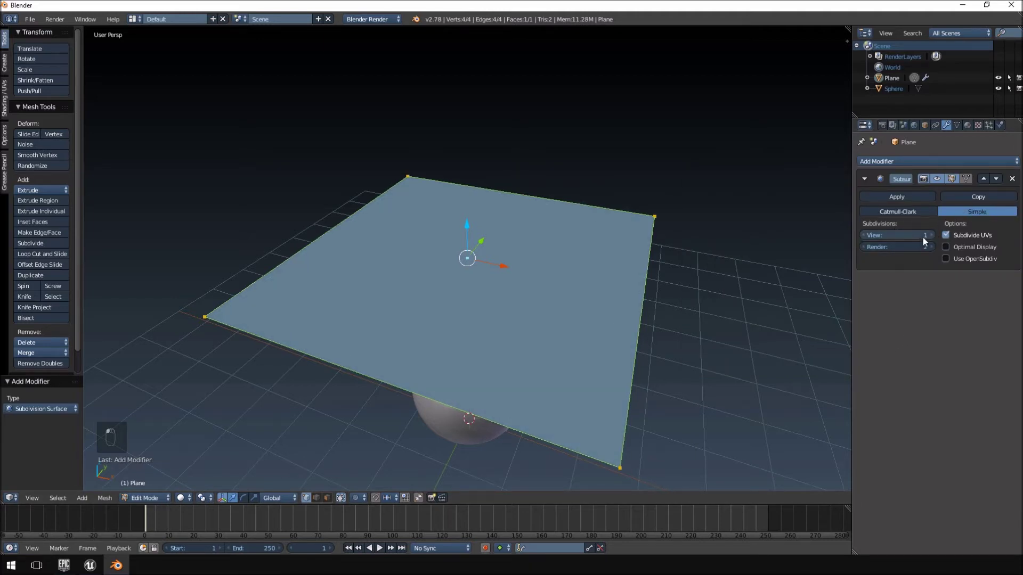
{"action": "left_click", "coordinate": [931, 237]}
{"action": "left_click", "coordinate": [931, 237]}
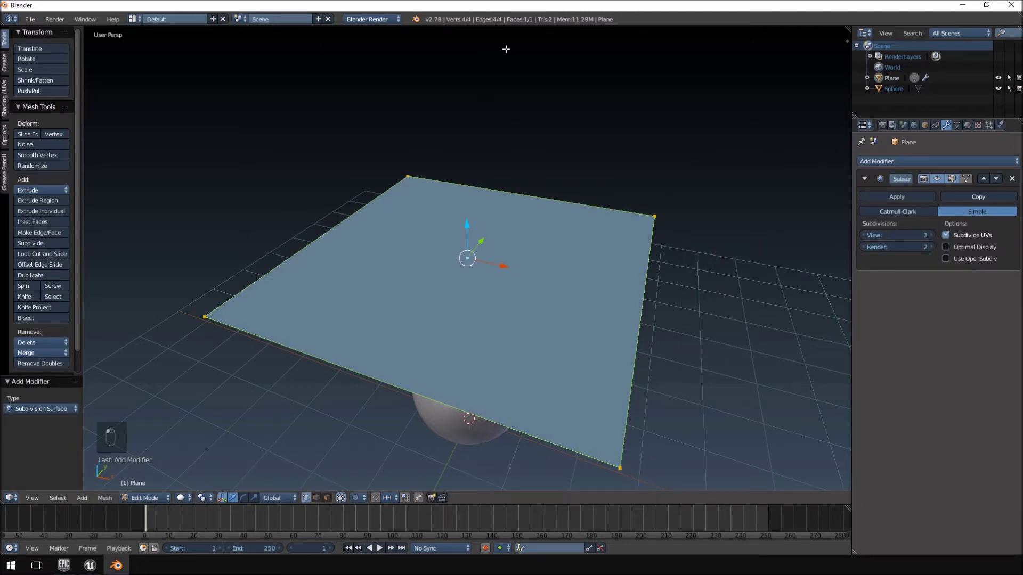
{"action": "key", "text": "Tab"}
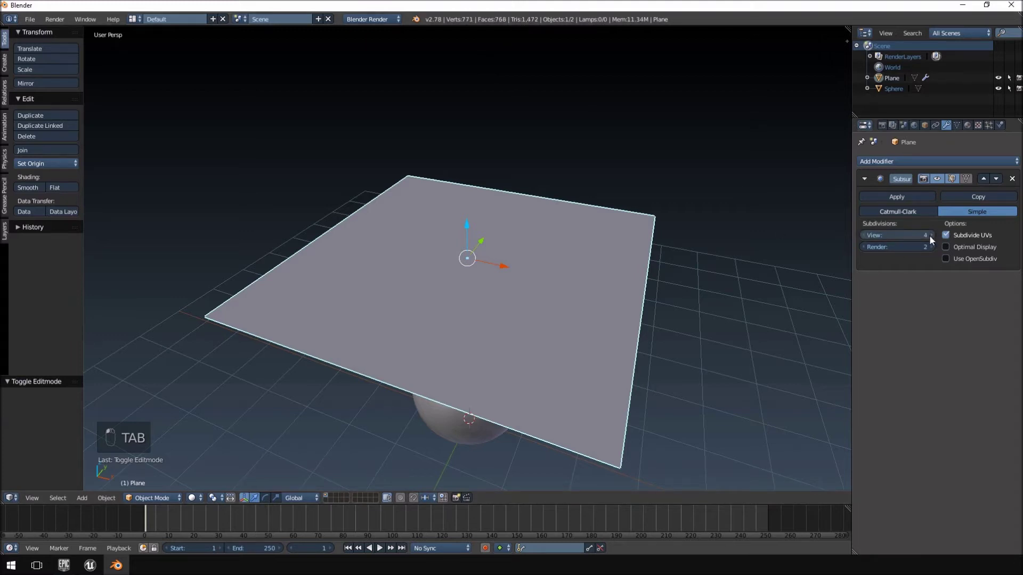
{"action": "left_click", "coordinate": [930, 235]}
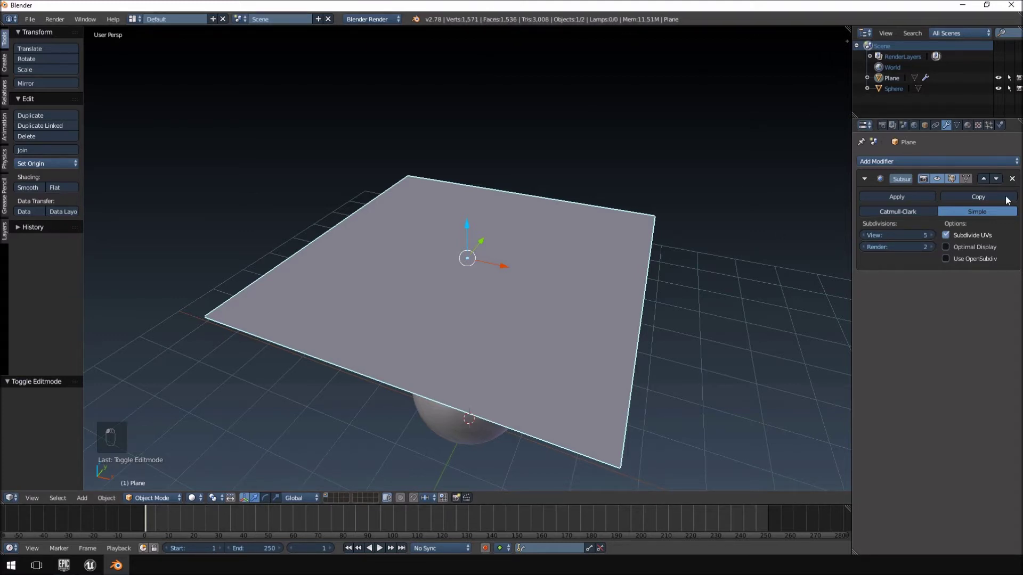
- Remove the plane's Subdivision Surface modifier and subdivide its mesh four times in Edit Mode, finishing in Object Mode
{"action": "left_click", "coordinate": [1012, 179]}
{"action": "middle_click_drag", "start_coordinate": [532, 196], "coordinate": [377, 198]}
{"action": "key", "text": "Tab"}
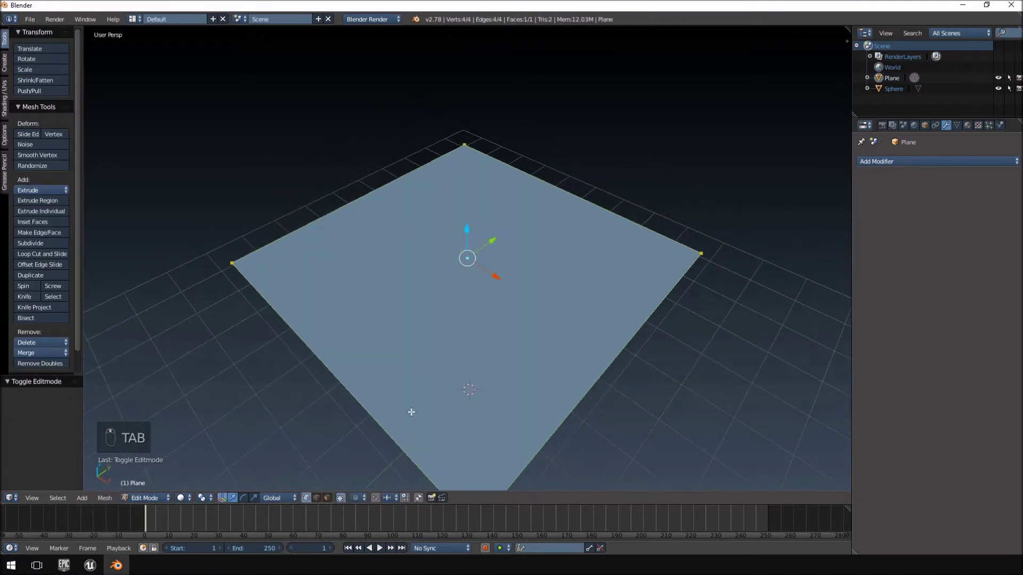
{"action": "key", "text": "w"}
{"action": "left_click", "coordinate": [587, 180]}
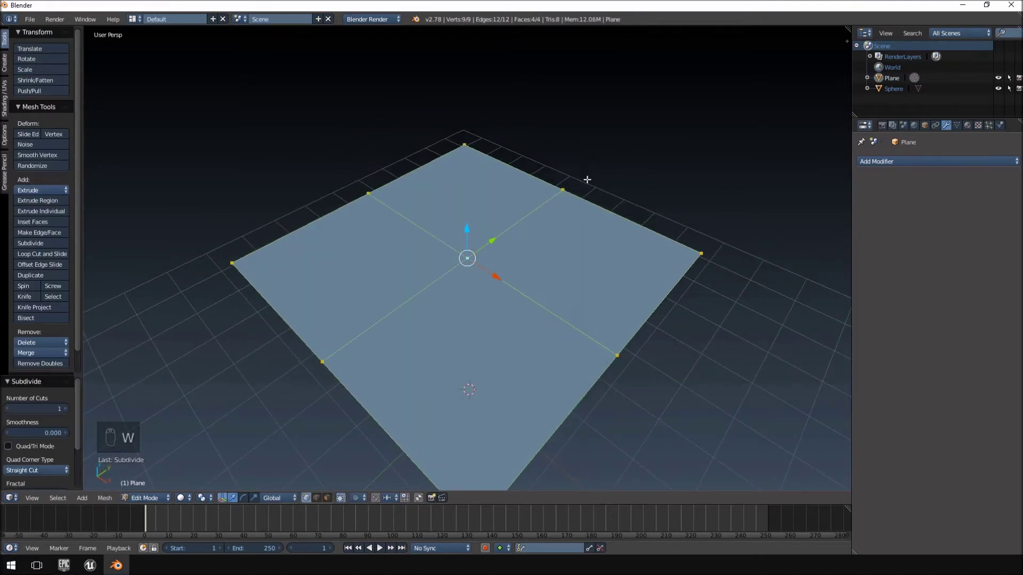
{"action": "key", "text": "w"}
{"action": "left_click", "coordinate": [587, 180]}
{"action": "key", "text": "w"}
{"action": "left_click", "coordinate": [587, 179]}
{"action": "middle_click_drag", "start_coordinate": [588, 179], "coordinate": [519, 218]}
{"action": "key", "text": "w"}
{"action": "left_click", "coordinate": [513, 240]}
{"action": "scroll", "coordinate": [564, 222], "scroll_direction": "down", "scroll_amount": 4}
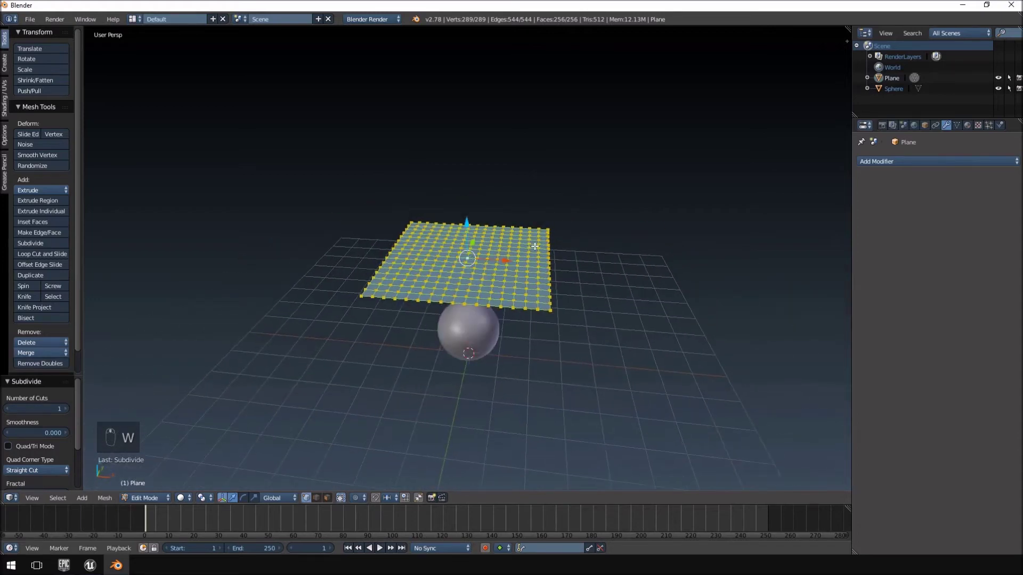
{"action": "key", "text": "Tab"}
{"action": "scroll", "coordinate": [618, 262], "scroll_direction": "up", "scroll_amount": 3}
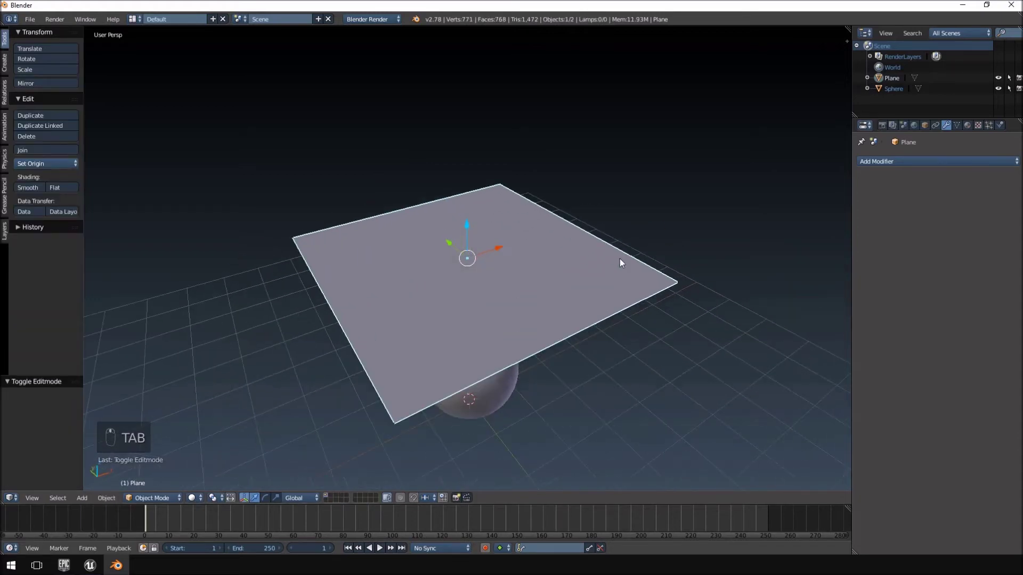
- Enable Cloth physics on the plane and turn on Self Collision in its cloth collision settings
{"action": "left_click", "coordinate": [1000, 126]}
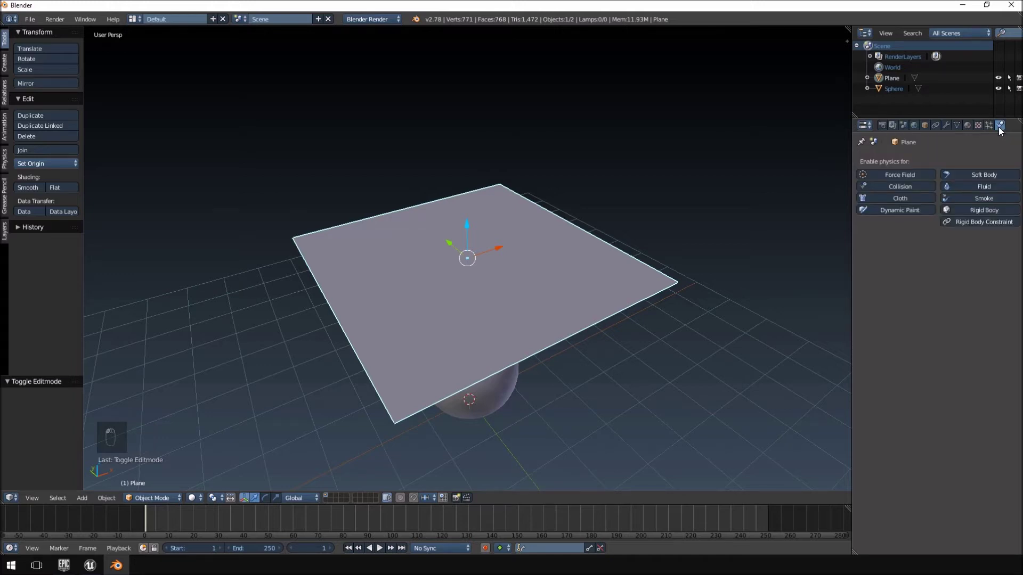
{"action": "left_click", "coordinate": [895, 201]}
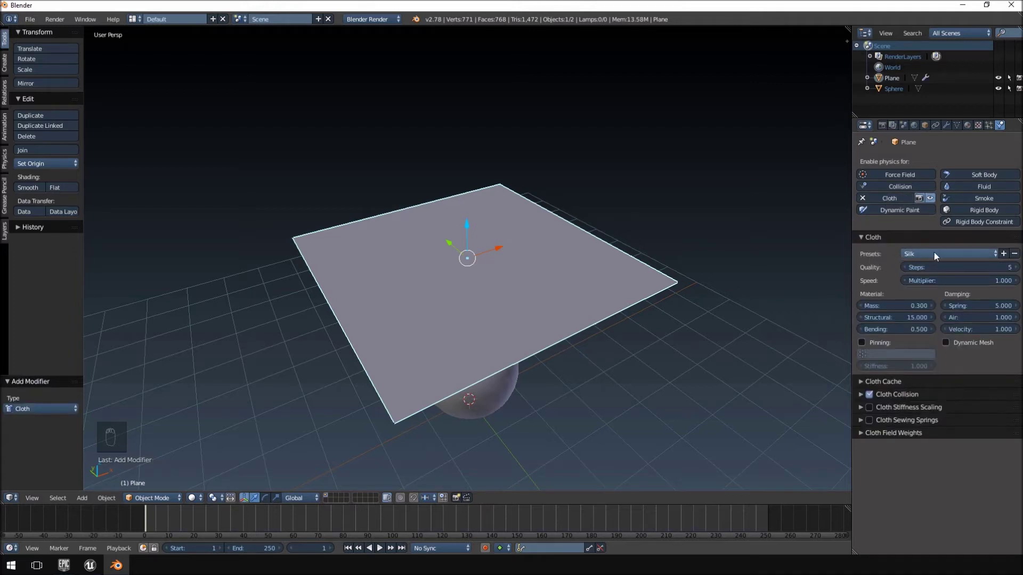
{"action": "left_click", "coordinate": [860, 394]}
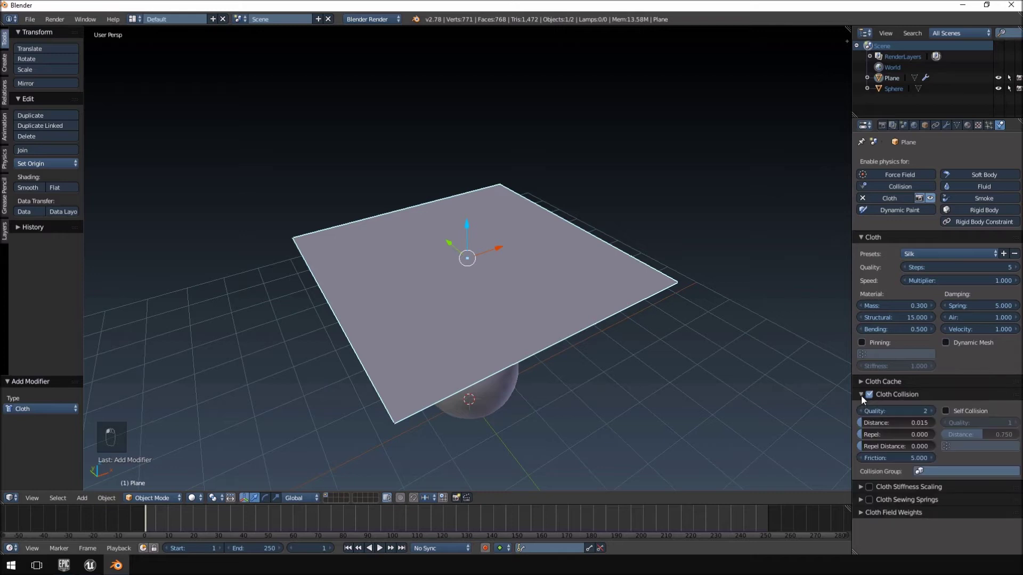
{"action": "left_click", "coordinate": [959, 413]}
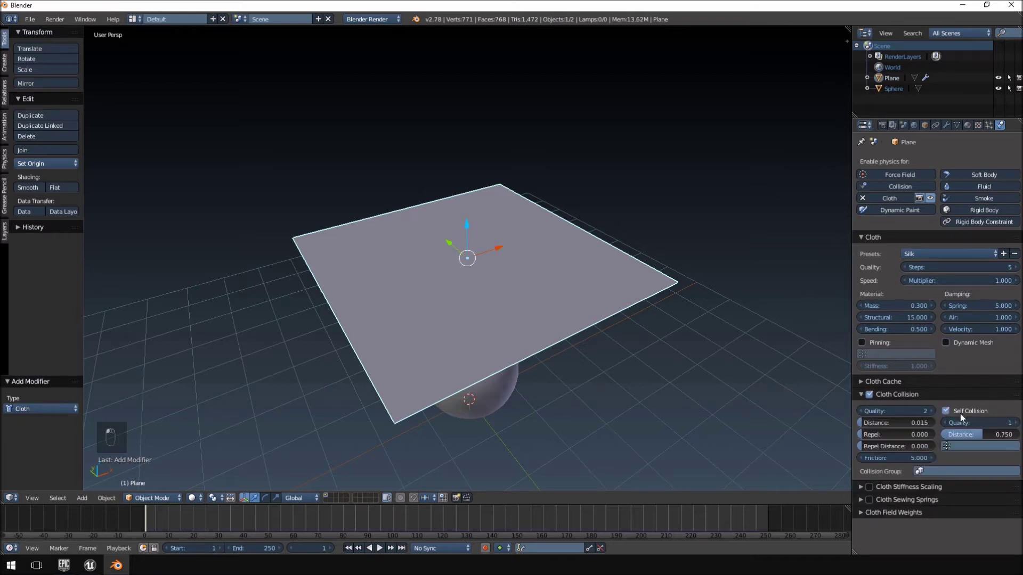
{"action": "left_click", "coordinate": [860, 395]}
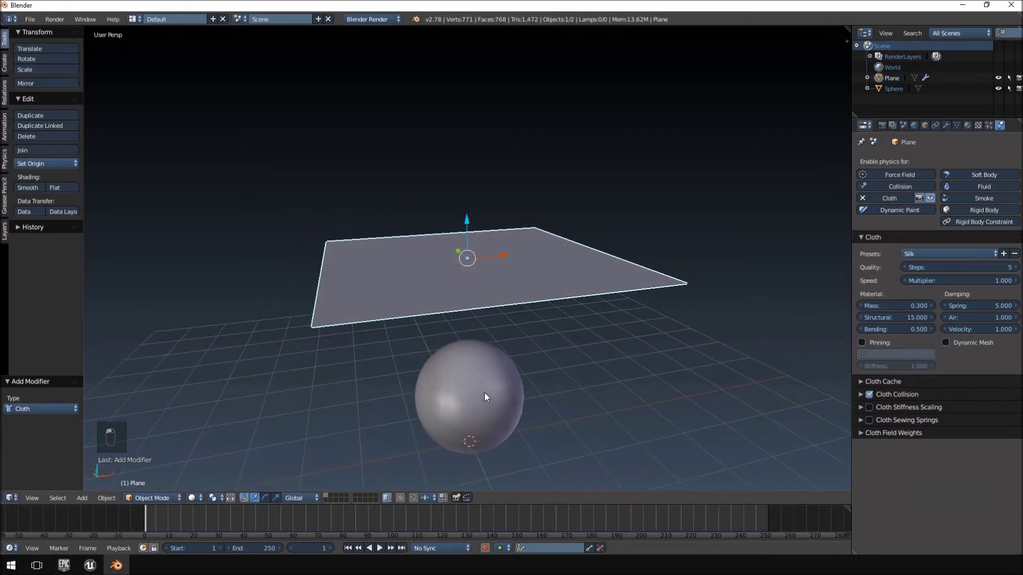
- Enable Collision physics on the sphere
{"action": "right_click", "coordinate": [484, 392]}
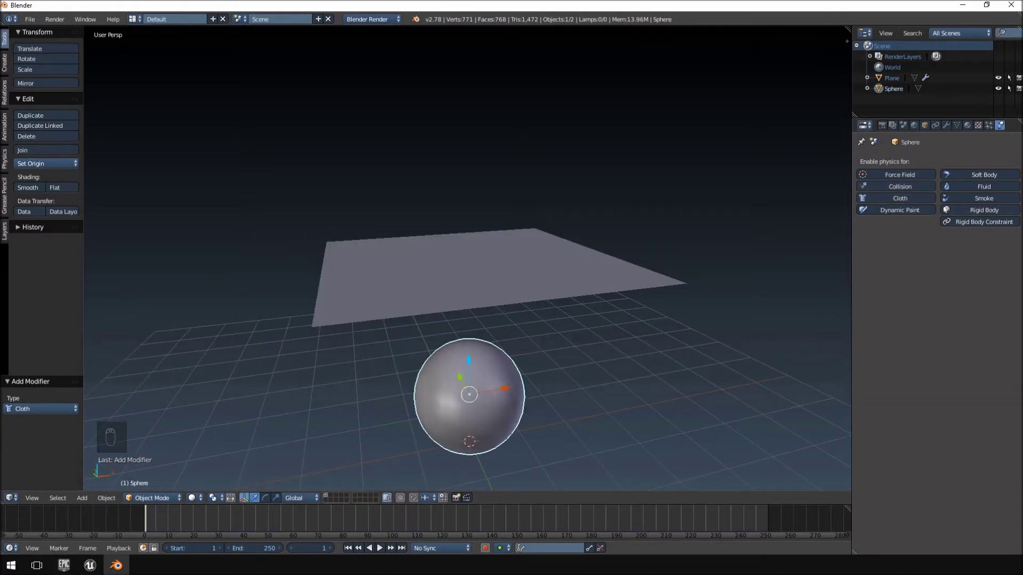
{"action": "left_click", "coordinate": [894, 186]}
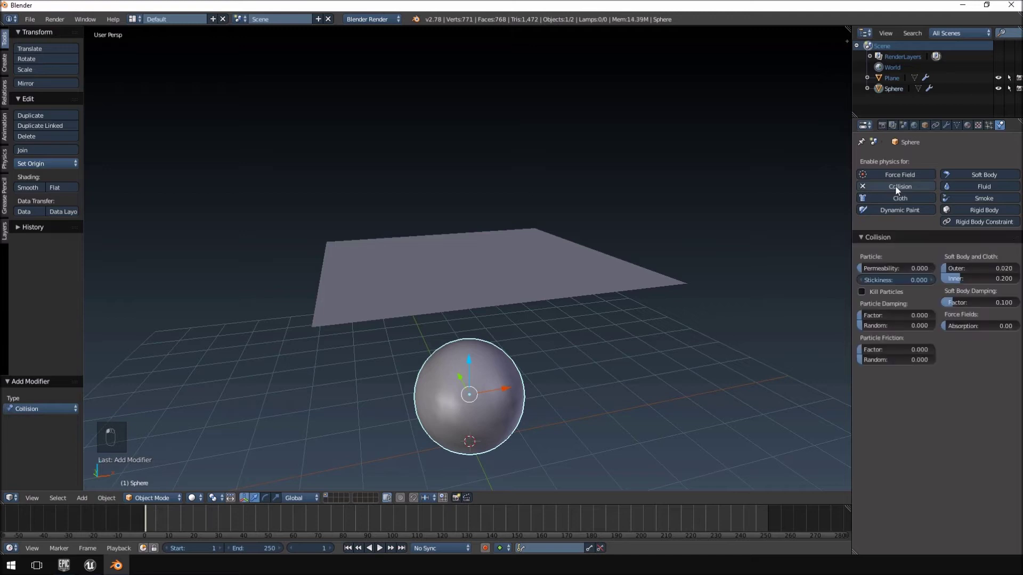
{"action": "middle_click_drag", "start_coordinate": [660, 213], "coordinate": [628, 230]}
- Select the cloth plane, preview the first frames of its simulation and show the scene's render settings
{"action": "right_click", "coordinate": [503, 290]}
{"action": "scroll", "coordinate": [527, 299], "scroll_direction": "down", "scroll_amount": 3}
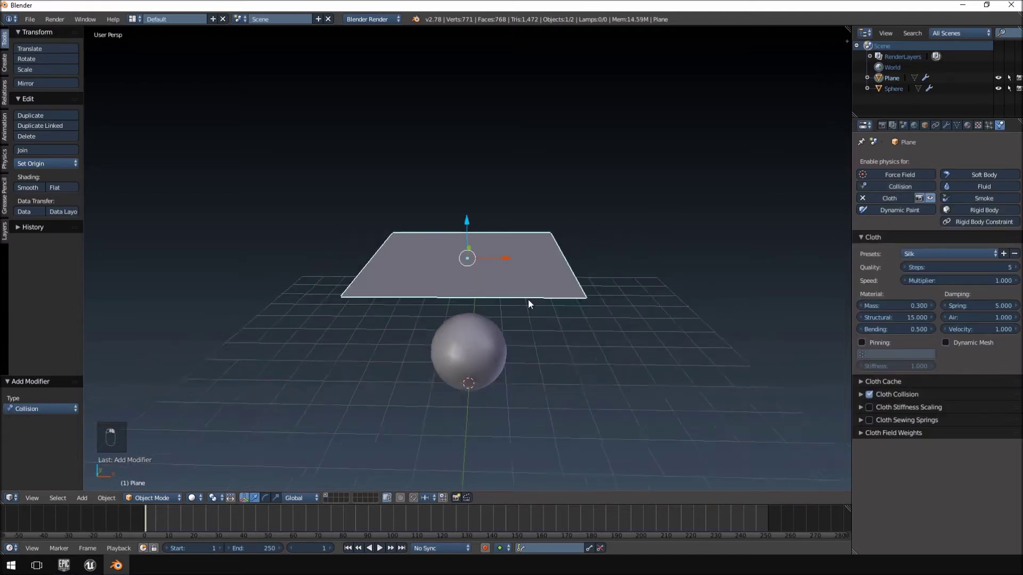
{"action": "middle_click_drag", "start_coordinate": [528, 301], "coordinate": [687, 295]}
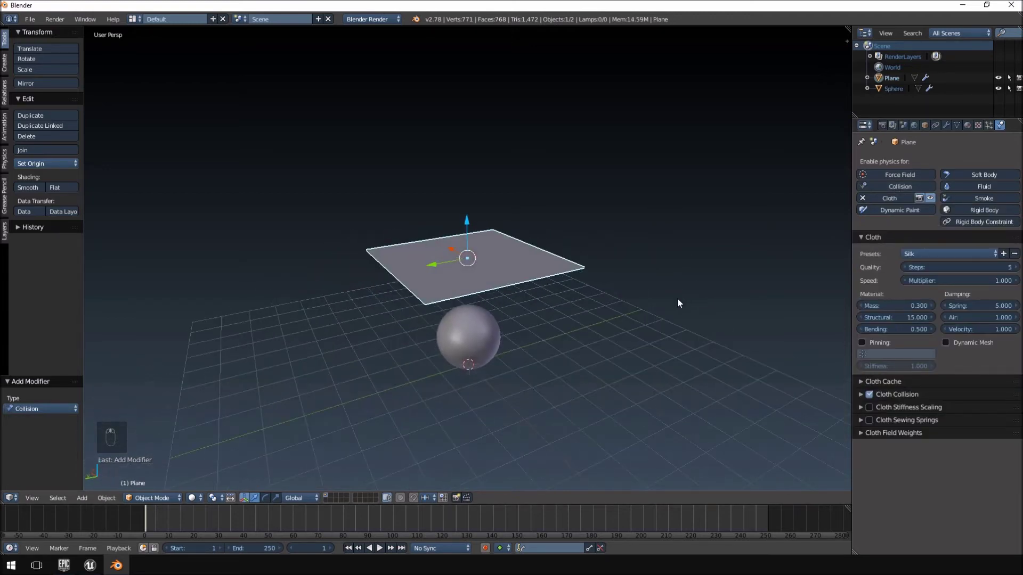
{"action": "middle_click_drag", "start_coordinate": [499, 253], "coordinate": [537, 278]}
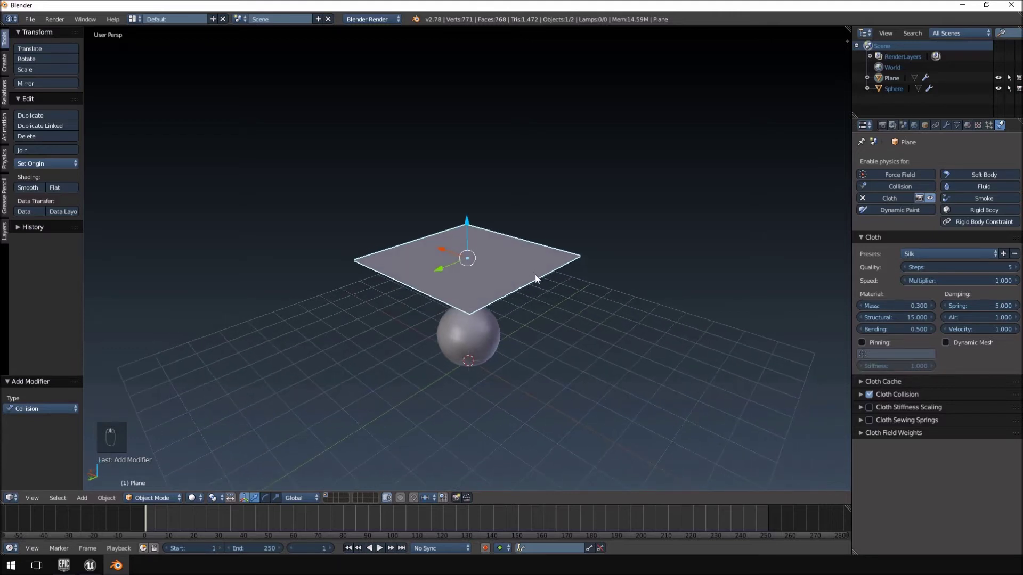
{"action": "scroll", "coordinate": [535, 303], "scroll_direction": "up", "scroll_amount": 3}
{"action": "middle_click_drag", "start_coordinate": [533, 319], "coordinate": [534, 256], "text": "shift"}
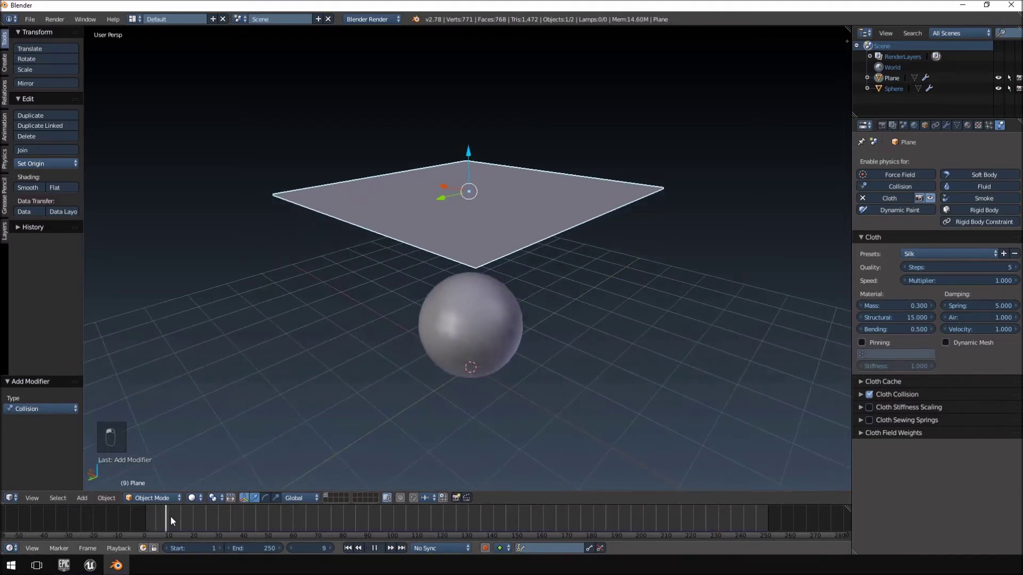
{"action": "left_click_drag", "start_coordinate": [222, 521], "coordinate": [219, 522]}
{"action": "key", "text": "alt+a"}
{"action": "left_click", "coordinate": [882, 125]}
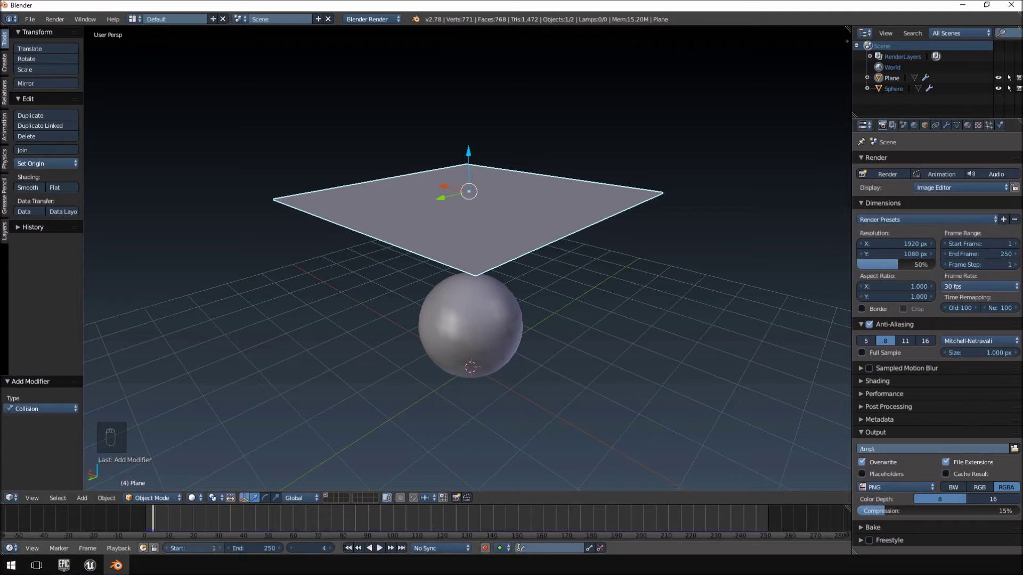
- Return to frame 1, play the cloth simulation and examine how the plane drapes over the sphere from several angles
{"action": "left_click", "coordinate": [291, 550]}
{"action": "left_click", "coordinate": [291, 550]}
{"action": "left_click", "coordinate": [291, 550]}
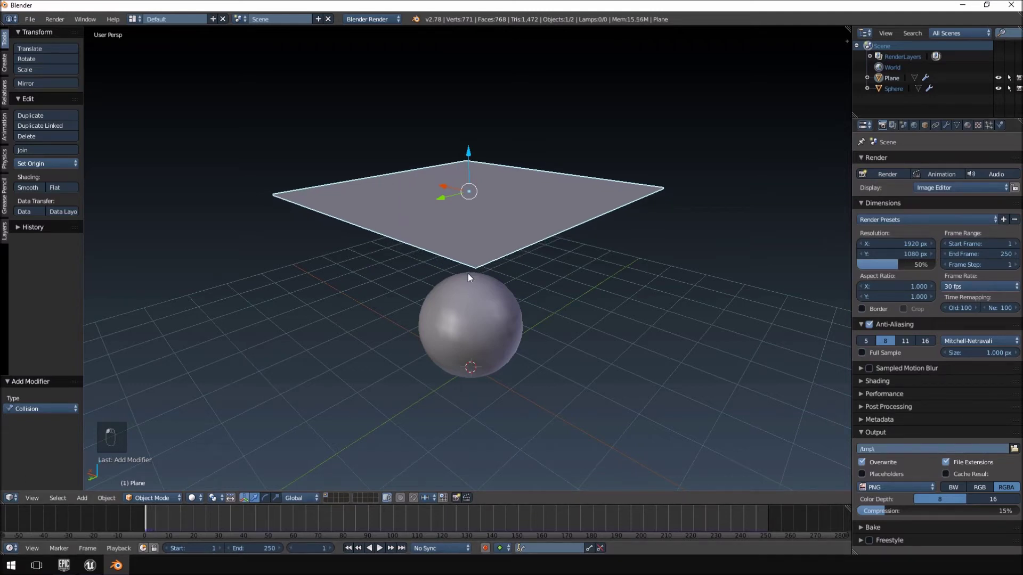
{"action": "middle_click_drag", "start_coordinate": [526, 254], "coordinate": [538, 255]}
{"action": "key", "text": "alt+a"}
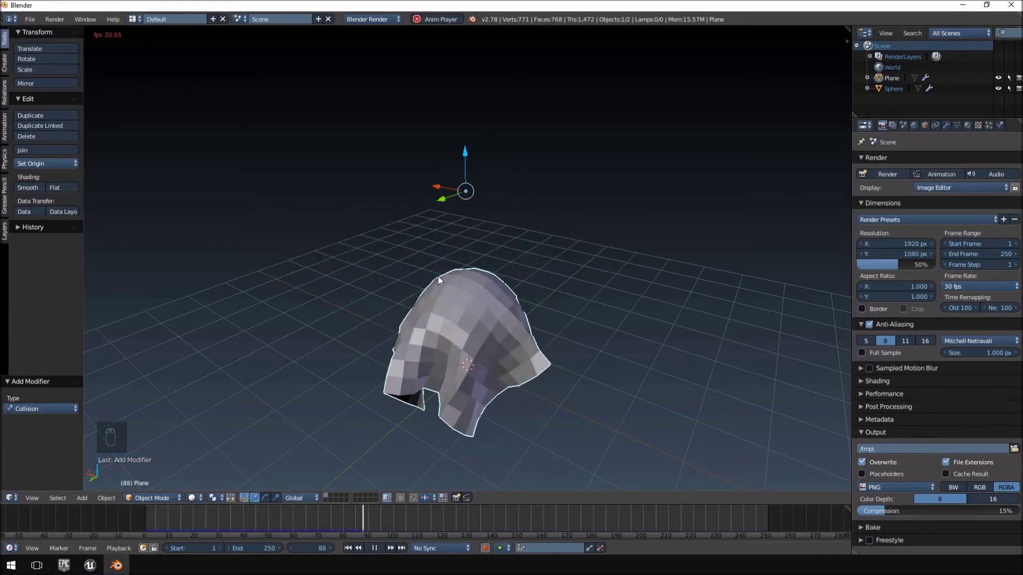
{"action": "middle_click_drag", "start_coordinate": [438, 280], "coordinate": [617, 308]}
{"action": "scroll", "coordinate": [493, 290], "scroll_direction": "up", "scroll_amount": 2}
{"action": "middle_click_drag", "start_coordinate": [638, 362], "coordinate": [674, 417]}
{"action": "scroll", "coordinate": [674, 418], "scroll_direction": "down", "scroll_amount": 4}
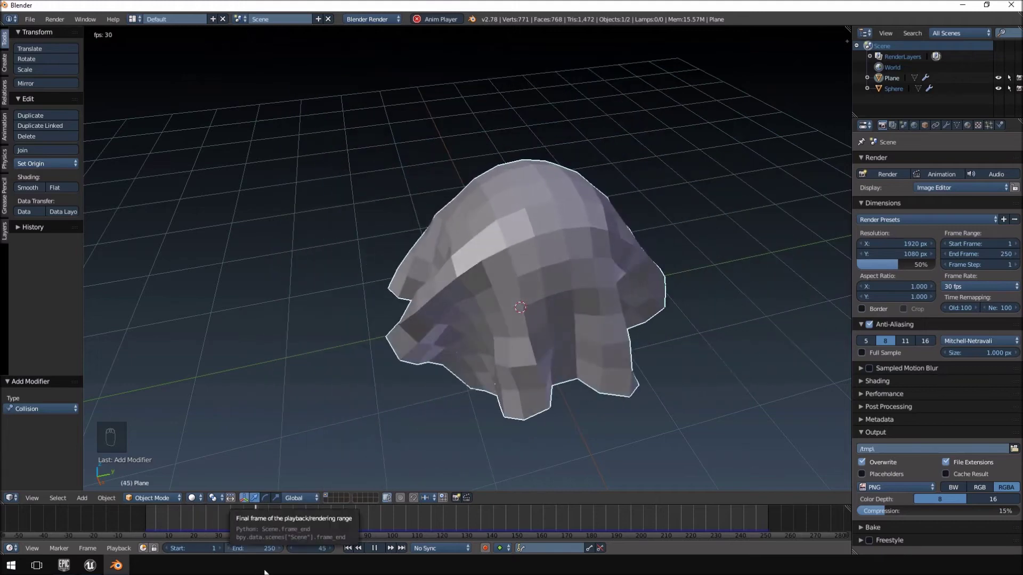
{"action": "left_click", "coordinate": [374, 548]}
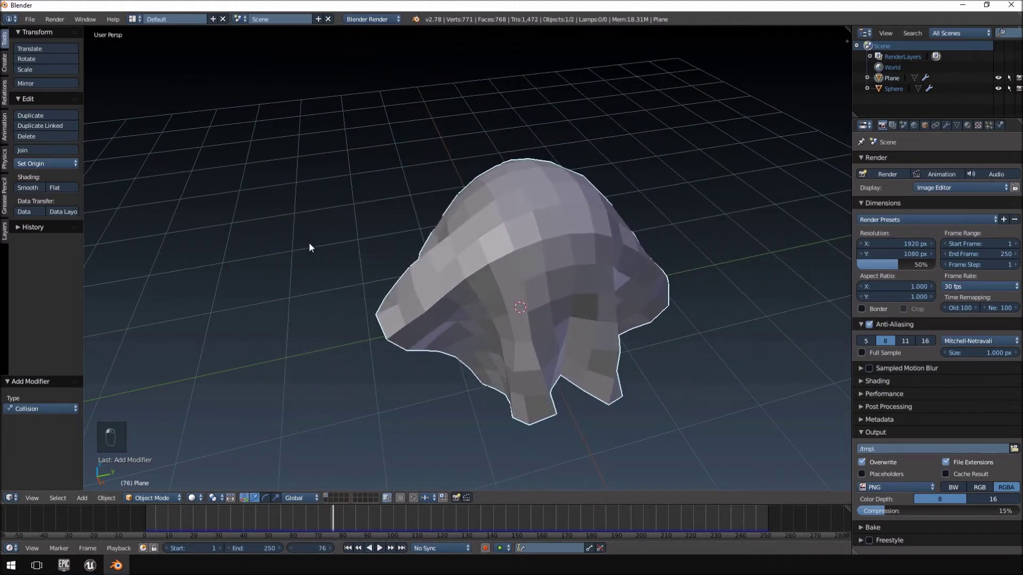
- Scrub the timeline to frame 174 and back to frame 102, examining the draped cloth from different sides
{"action": "middle_click_drag", "start_coordinate": [422, 277], "coordinate": [342, 310]}
{"action": "left_click_drag", "start_coordinate": [337, 507], "coordinate": [579, 532]}
{"action": "middle_click_drag", "start_coordinate": [589, 400], "coordinate": [531, 197], "text": "shift"}
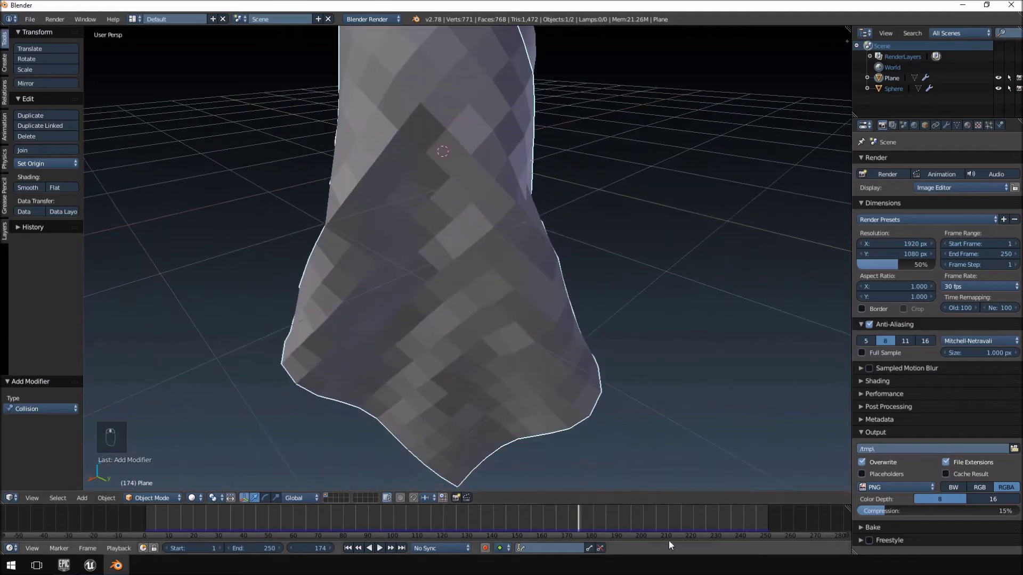
{"action": "left_click_drag", "start_coordinate": [579, 527], "coordinate": [398, 533]}
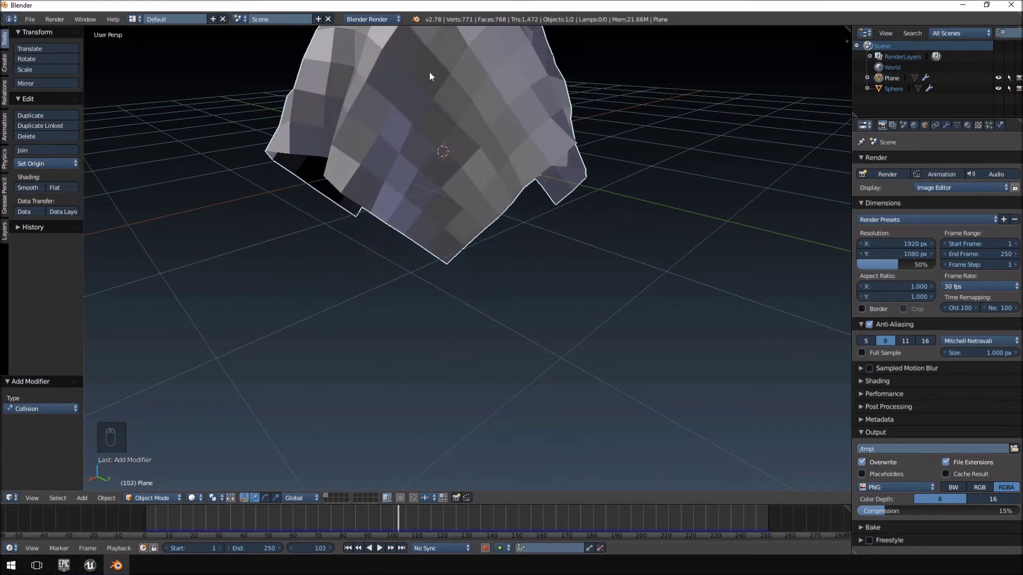
{"action": "middle_click_drag", "start_coordinate": [454, 229], "coordinate": [416, 110]}
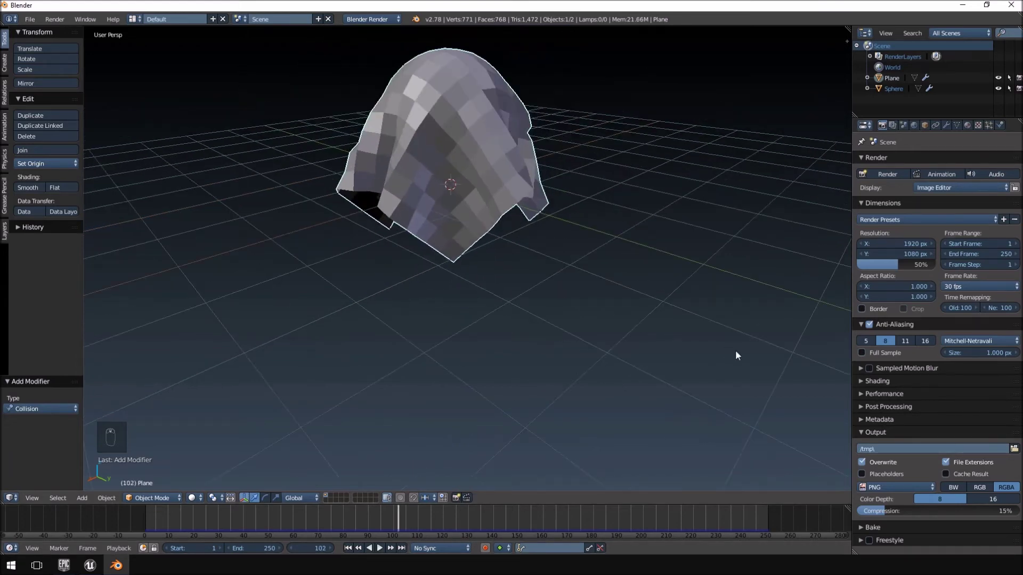
{"action": "middle_click_drag", "start_coordinate": [425, 319], "coordinate": [536, 210]}
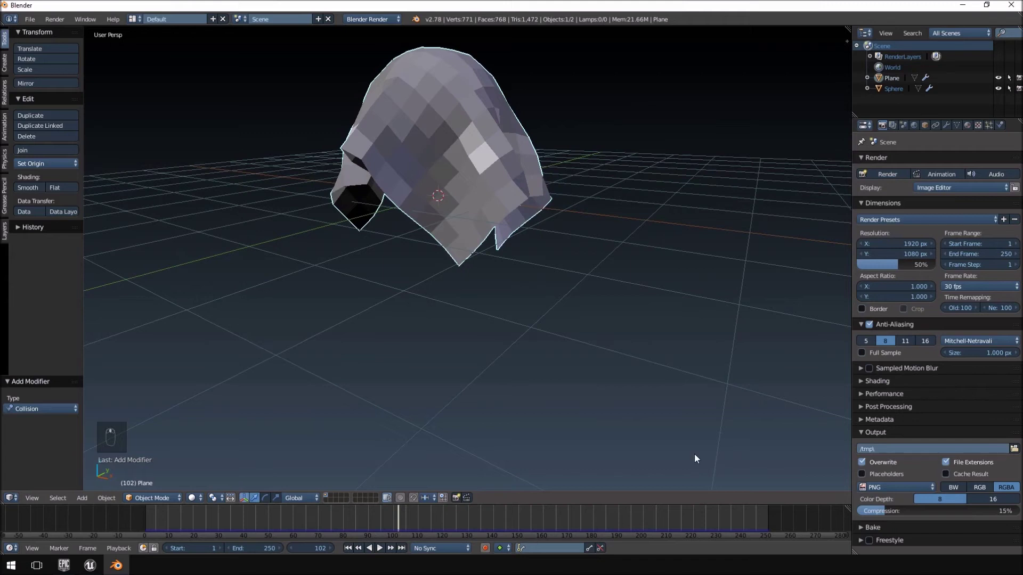
- Move through the simulation to frame 180, where the cloth has slid off the sphere, and set the animation's end frame to 180
{"action": "key", "text": "alt+a"}
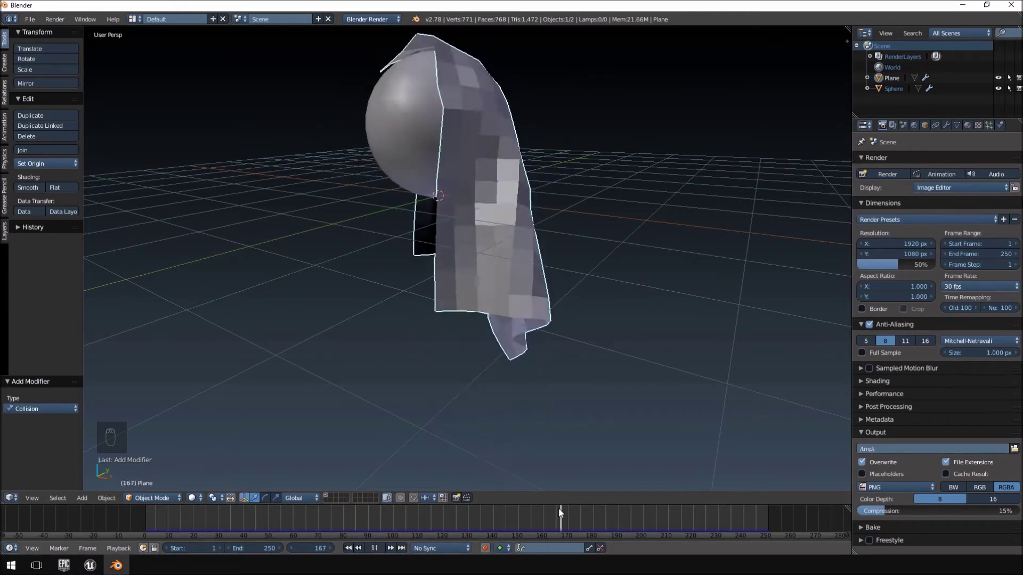
{"action": "left_click_drag", "start_coordinate": [497, 536], "coordinate": [740, 541]}
{"action": "left_click_drag", "start_coordinate": [668, 511], "coordinate": [592, 517]}
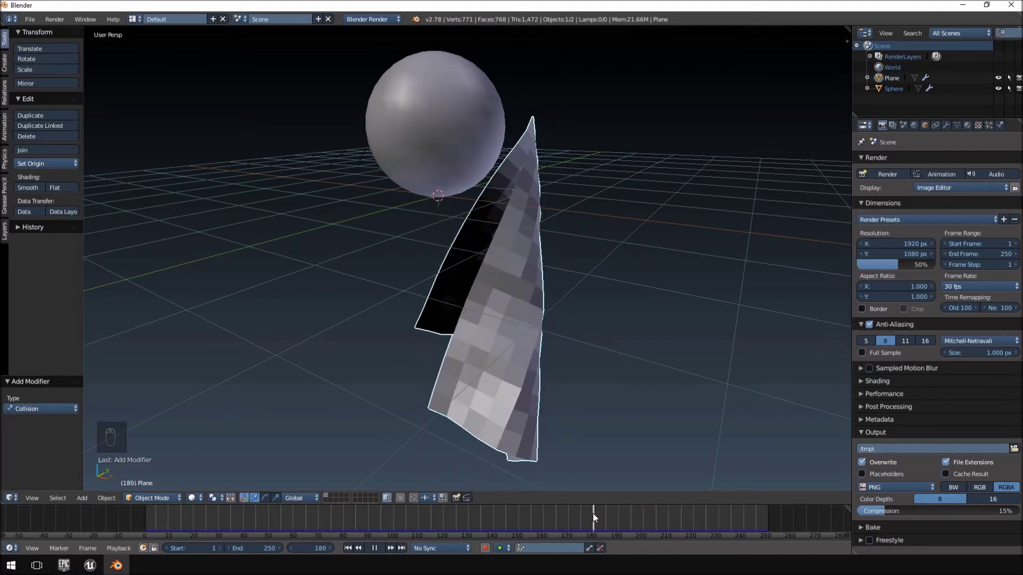
{"action": "left_click", "coordinate": [266, 551]}
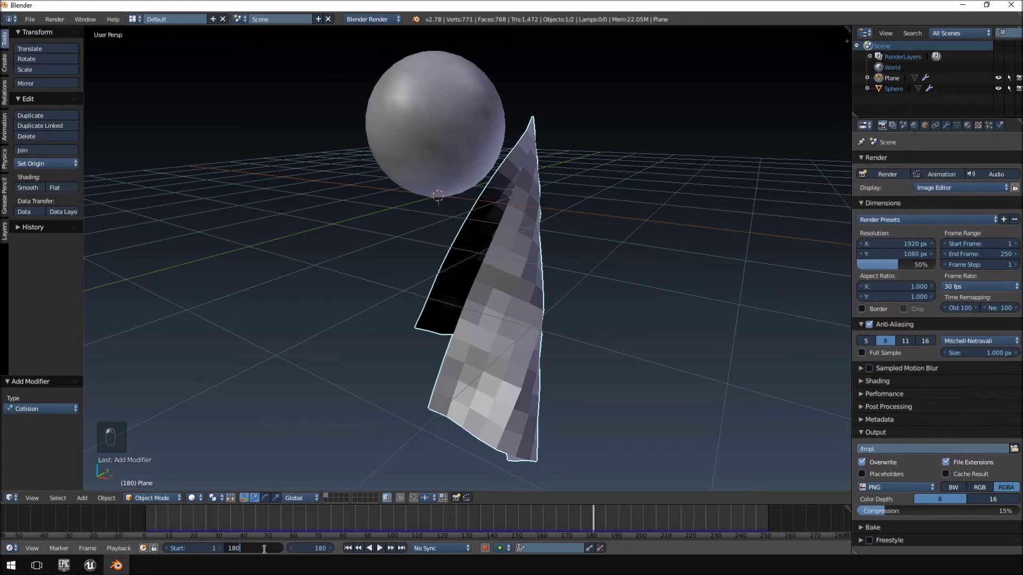
{"action": "type", "text": "180"}
{"action": "key", "text": "Return"}
- Apply smooth shading to the cloth plane and check its surface from several angles
{"action": "middle_click_drag", "start_coordinate": [543, 288], "coordinate": [351, 275]}
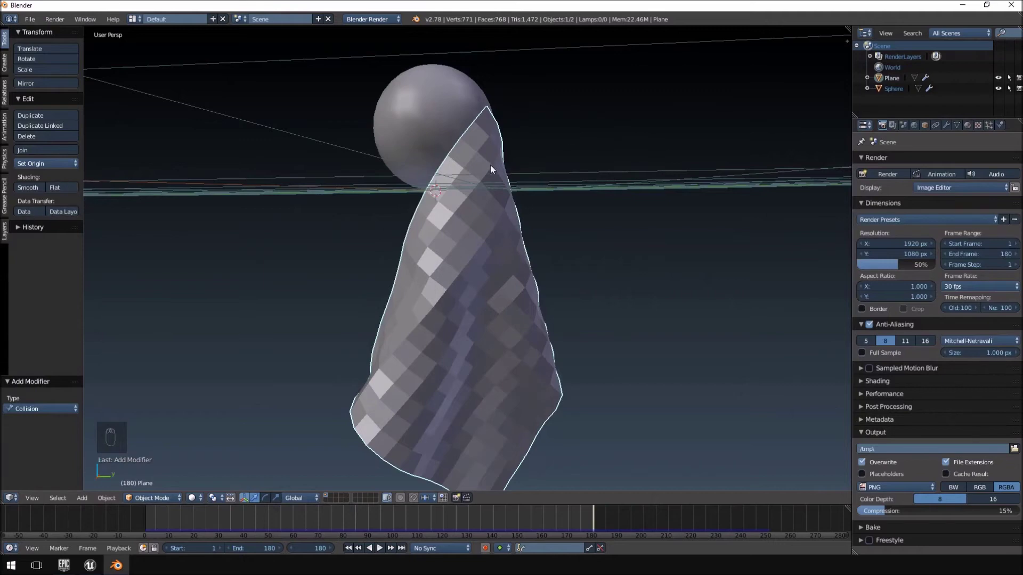
{"action": "left_click", "coordinate": [32, 188]}
{"action": "mouse_move", "coordinate": [405, 213]}
{"action": "middle_mouse_down"}
{"action": "mouse_move", "coordinate": [433, 217]}
{"action": "mouse_move", "coordinate": [413, 262]}
{"action": "mouse_move", "coordinate": [678, 237]}
{"action": "mouse_move", "coordinate": [404, 250]}
{"action": "mouse_move", "coordinate": [601, 259]}
{"action": "mouse_move", "coordinate": [516, 248]}
{"action": "mouse_move", "coordinate": [535, 284]}
{"action": "mouse_move", "coordinate": [565, 286]}
{"action": "middle_mouse_up"}
{"action": "scroll", "coordinate": [601, 259], "scroll_direction": "down", "scroll_amount": 6}
{"action": "scroll", "coordinate": [565, 286], "scroll_direction": "up", "scroll_amount": 4}
{"action": "scroll", "coordinate": [566, 290], "scroll_direction": "up", "scroll_amount": 2}
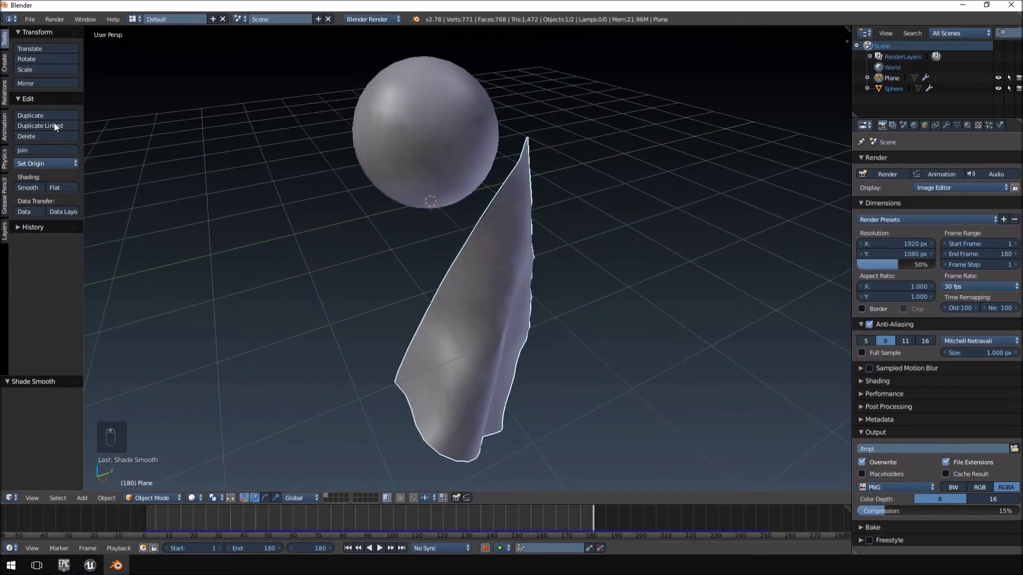
- Play the smoothed cloth animation, undo the last two actions and replay it from near the start of the timeline
{"action": "left_click", "coordinate": [379, 548]}
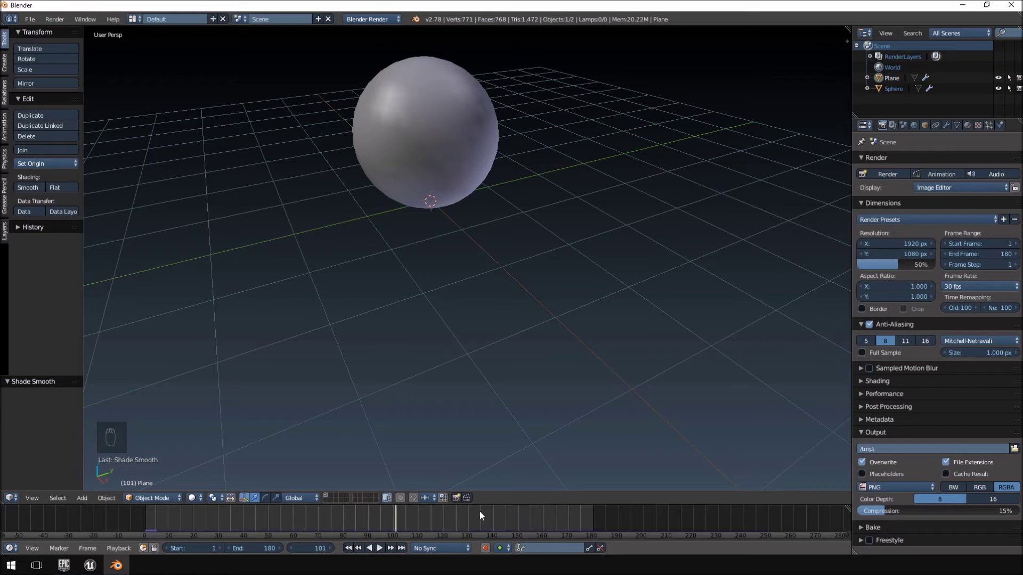
{"action": "key", "text": "Escape"}
{"action": "key", "text": "ctrl+z"}
{"action": "key", "text": "ctrl+z"}
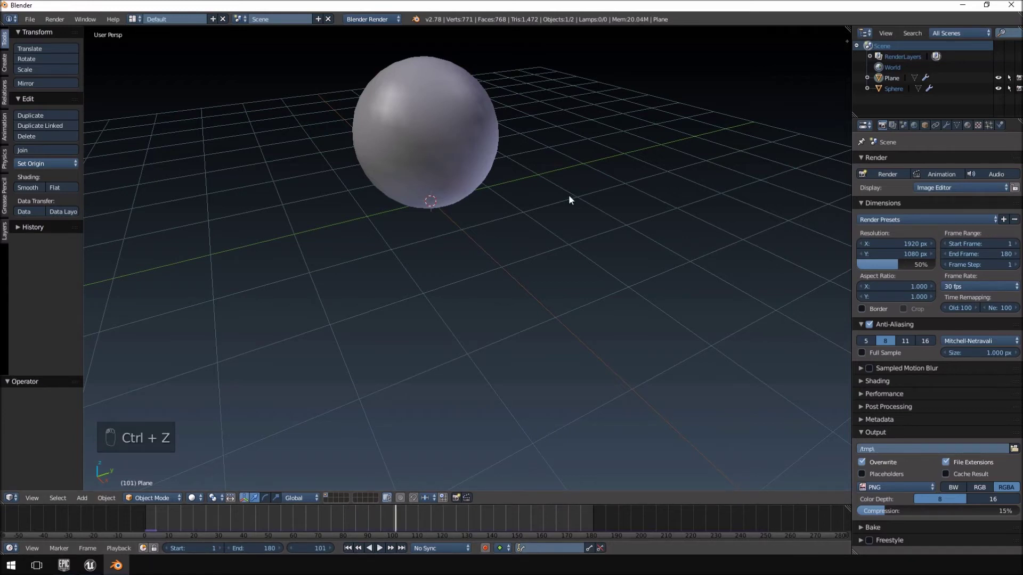
{"action": "left_click_drag", "start_coordinate": [583, 521], "coordinate": [165, 524]}
{"action": "key", "text": "alt+a"}
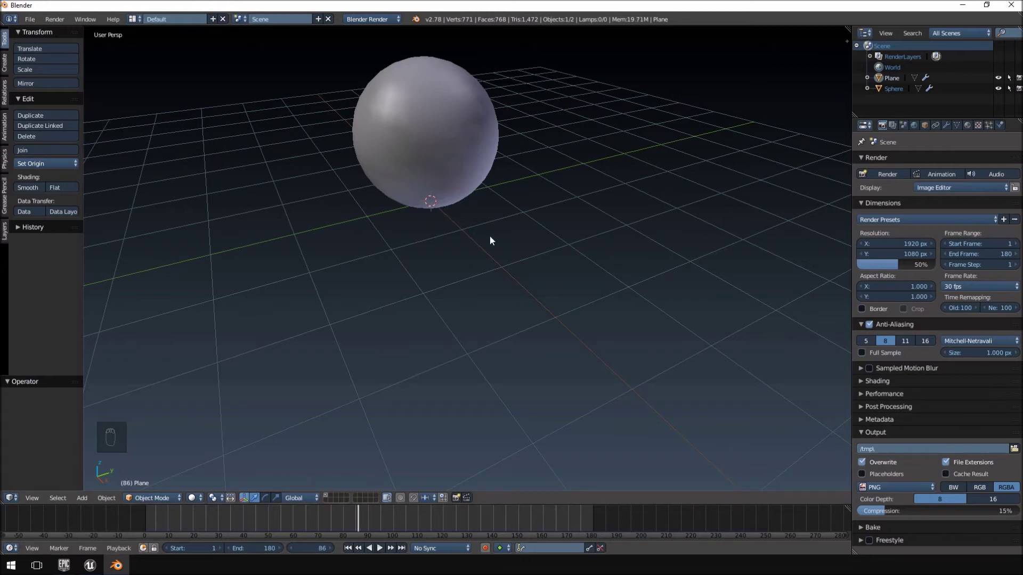
- Replay the cloth simulation from frame 1 and stop with the cloth draped over the sphere at frame 60
{"action": "scroll", "coordinate": [491, 238], "scroll_direction": "down", "scroll_amount": 6}
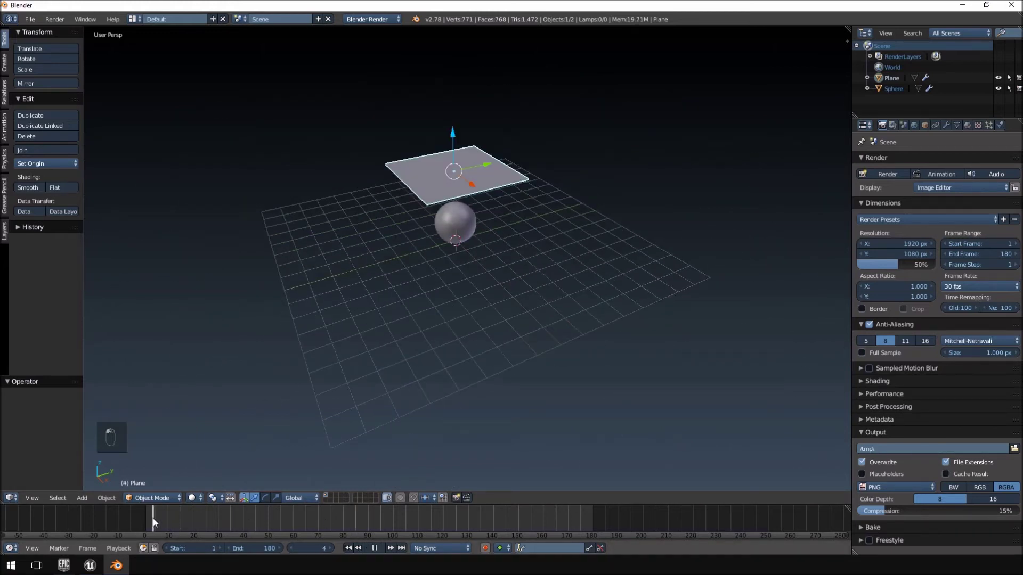
{"action": "left_click_drag", "start_coordinate": [153, 519], "coordinate": [146, 519]}
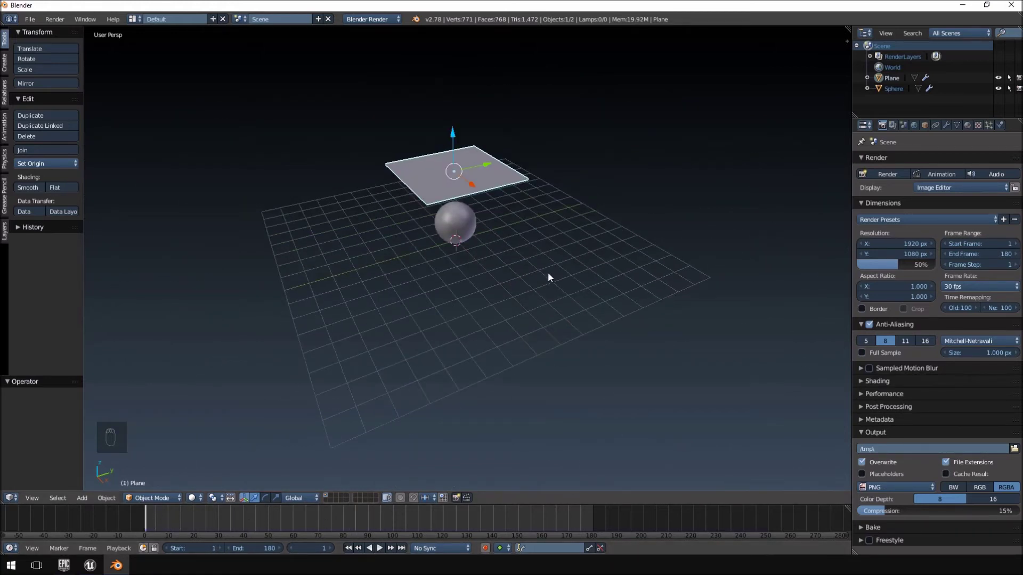
{"action": "key", "text": "alt+a"}
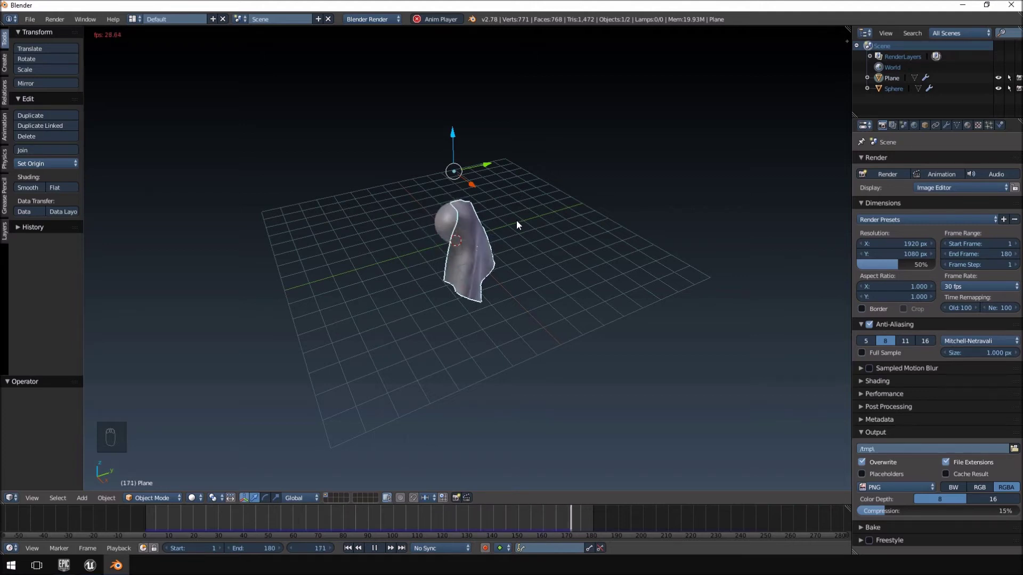
{"action": "left_click", "coordinate": [375, 550]}
{"action": "scroll", "coordinate": [532, 251], "scroll_direction": "up", "scroll_amount": 7}
{"action": "middle_click_drag", "start_coordinate": [568, 284], "coordinate": [684, 442], "text": "shift"}
{"action": "scroll", "coordinate": [535, 341], "scroll_direction": "down", "scroll_amount": 4}
- Select both the cloth plane and the sphere for export
{"action": "key", "text": "a"}
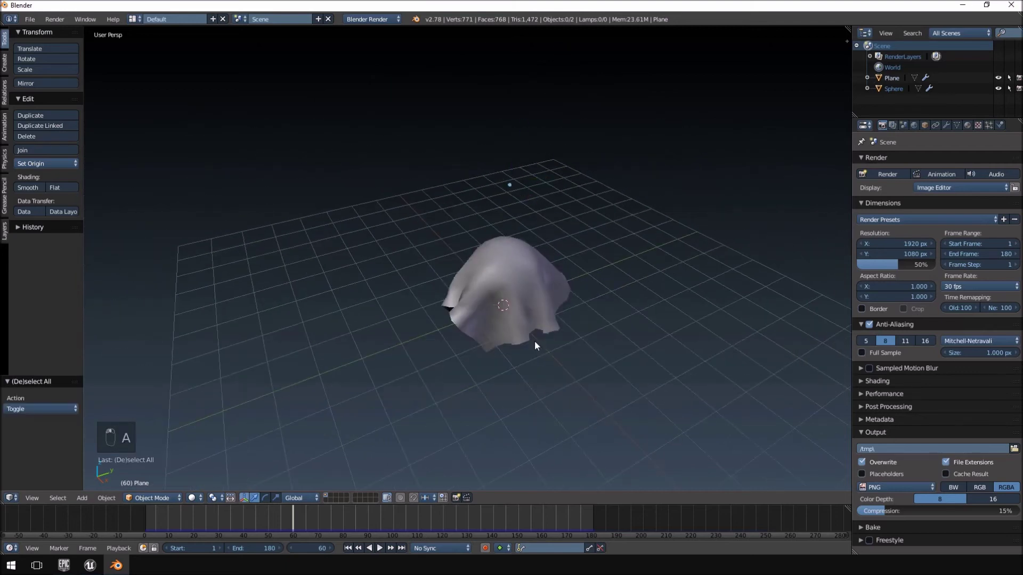
{"action": "key", "text": "a"}
{"action": "middle_click_drag", "start_coordinate": [465, 339], "coordinate": [370, 333]}
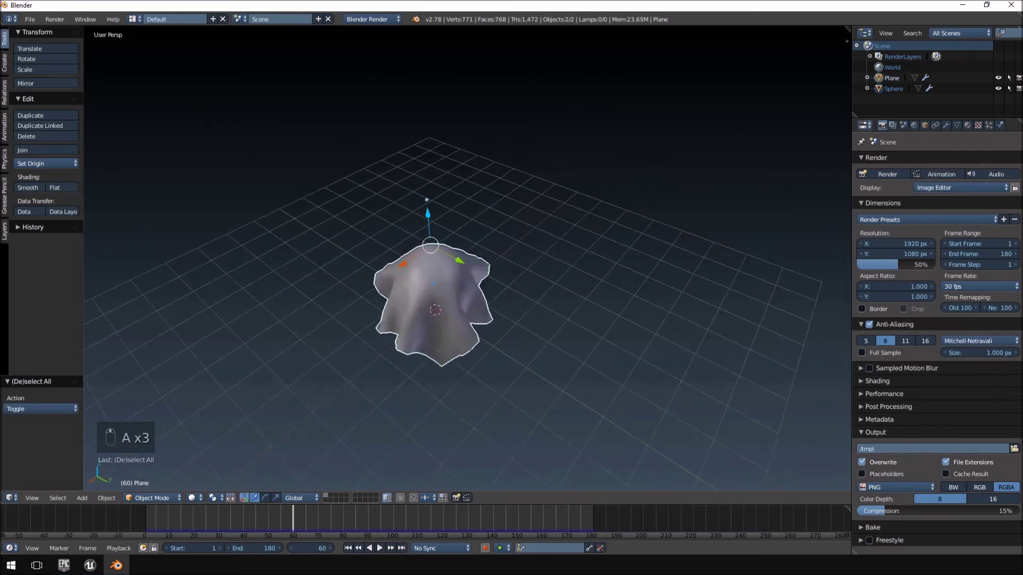
- Start an Alembic (.abc) export and choose the existing cloth.abc on the Desktop as the target file
{"action": "left_click", "coordinate": [30, 19]}
{"action": "mouse_move", "coordinate": [68, 222]}
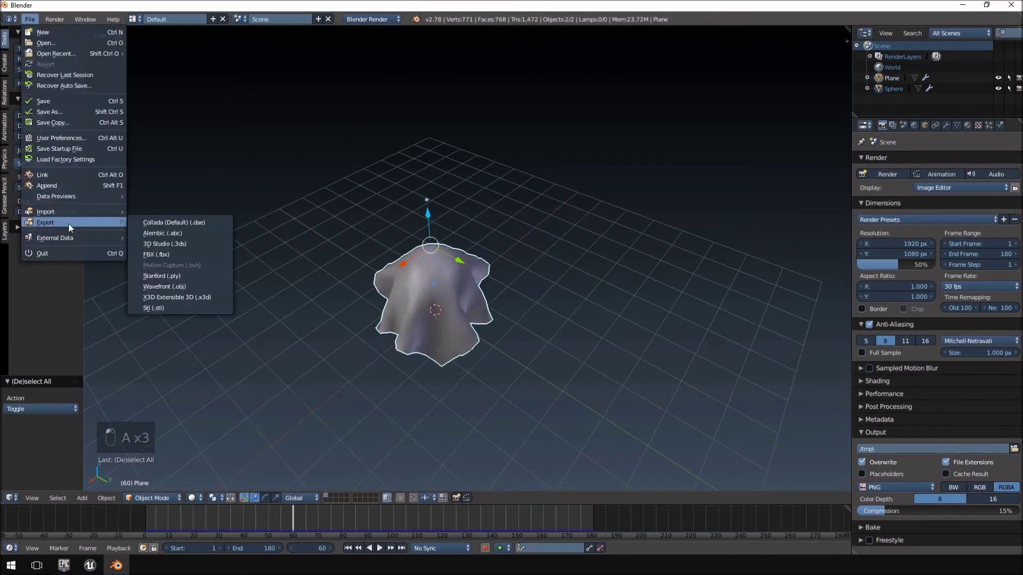
{"action": "left_click", "coordinate": [189, 233]}
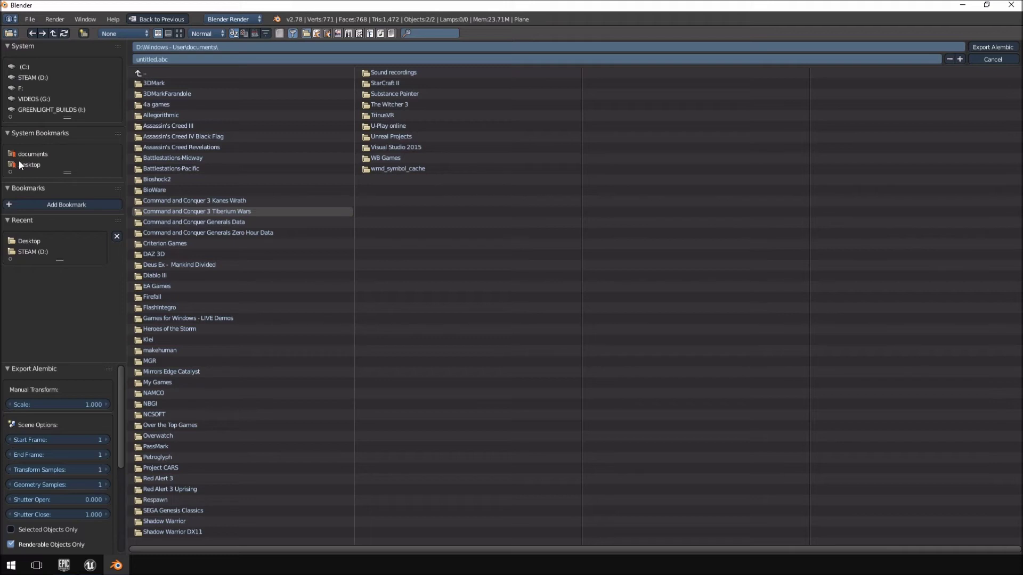
{"action": "left_click", "coordinate": [29, 240]}
{"action": "left_click", "coordinate": [150, 126]}
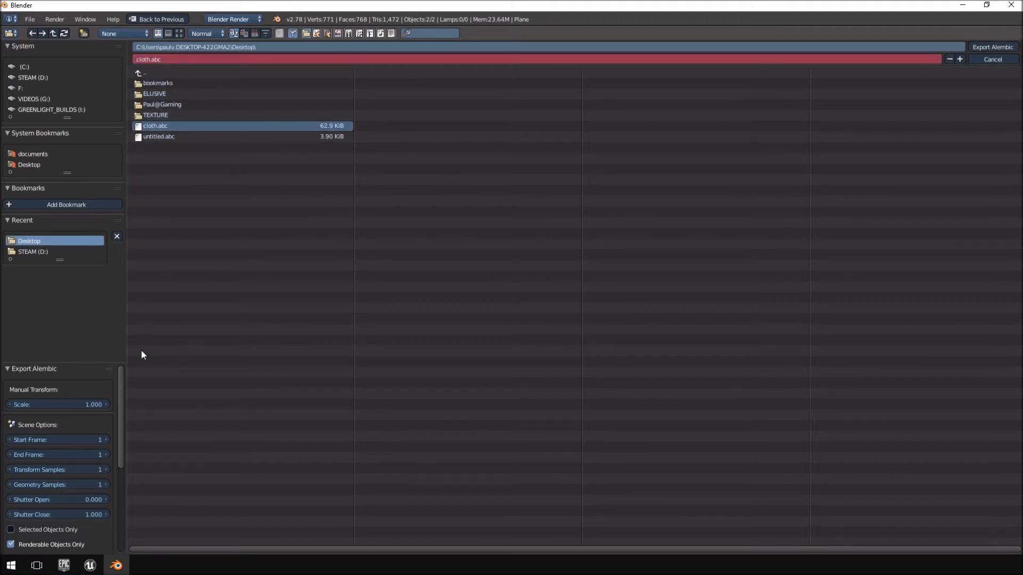
- Set the Alembic export's end frame to 180 and scale to 100, and export the file
{"action": "scroll", "coordinate": [117, 462], "scroll_direction": "down", "scroll_amount": 2}
{"action": "scroll", "coordinate": [118, 462], "scroll_direction": "up", "scroll_amount": 1}
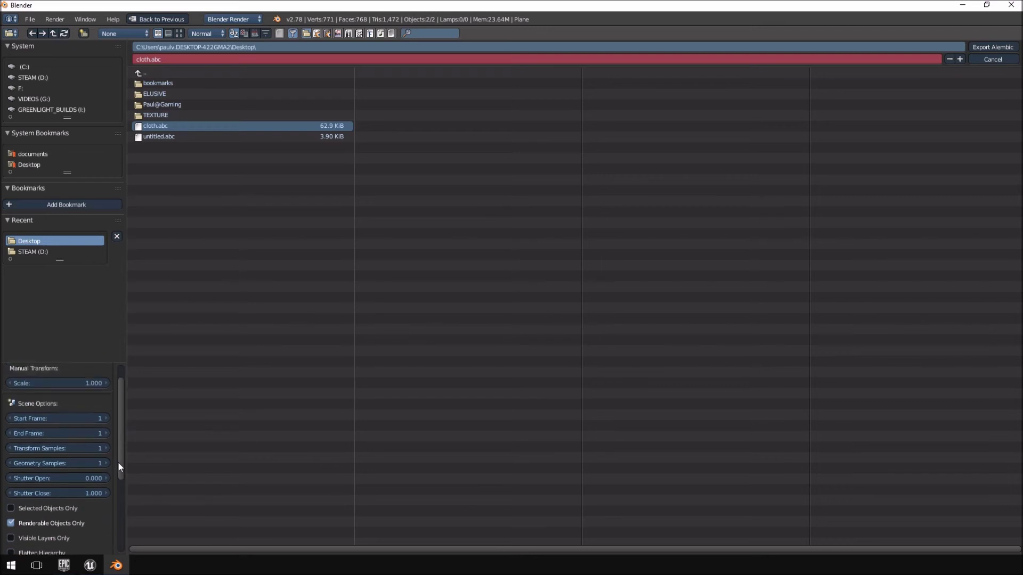
{"action": "left_click", "coordinate": [40, 435]}
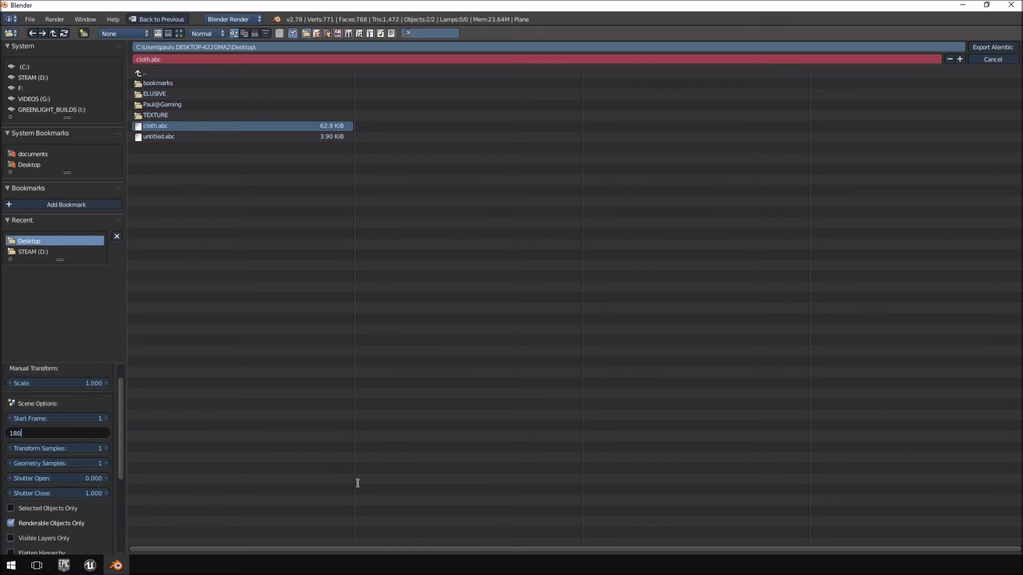
{"action": "key", "text": "Return"}
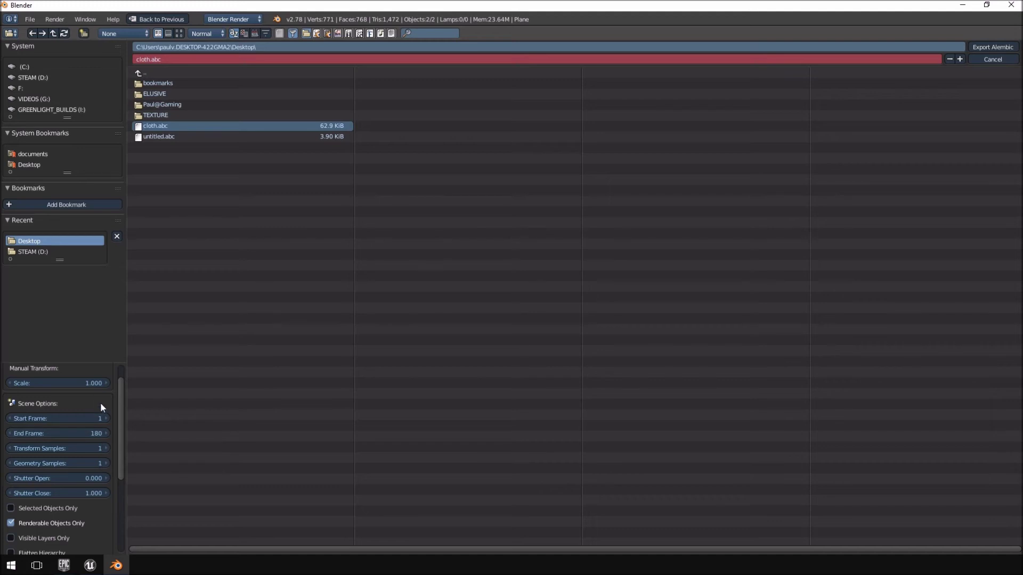
{"action": "scroll", "coordinate": [100, 405], "scroll_direction": "up", "scroll_amount": 1}
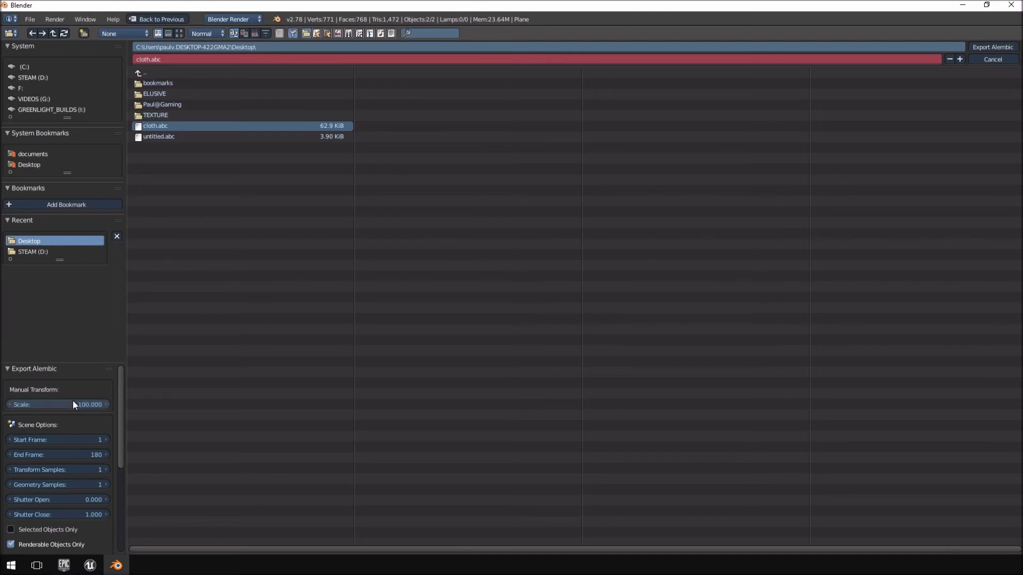
{"action": "scroll", "coordinate": [97, 434], "scroll_direction": "down", "scroll_amount": 7}
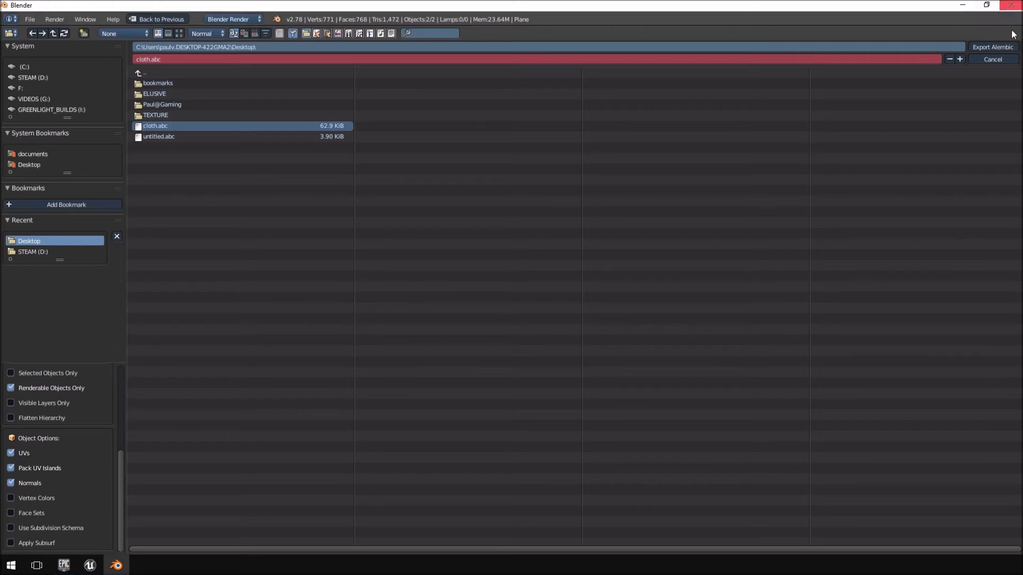
{"action": "left_click", "coordinate": [992, 48]}
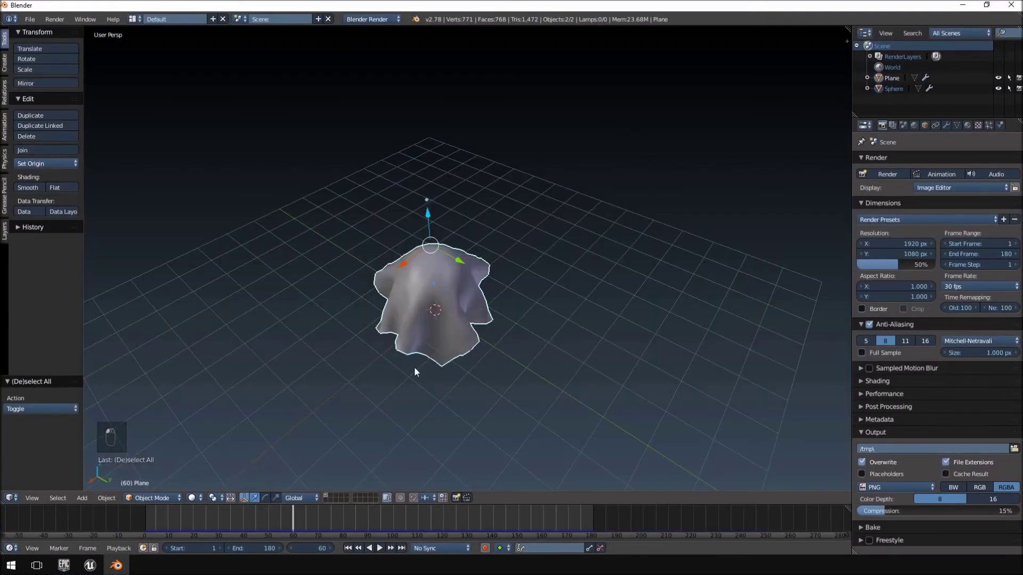
- Switch to Unreal Editor and open cloth.abc from the Desktop for import into the Content folder
{"action": "left_click", "coordinate": [90, 566]}
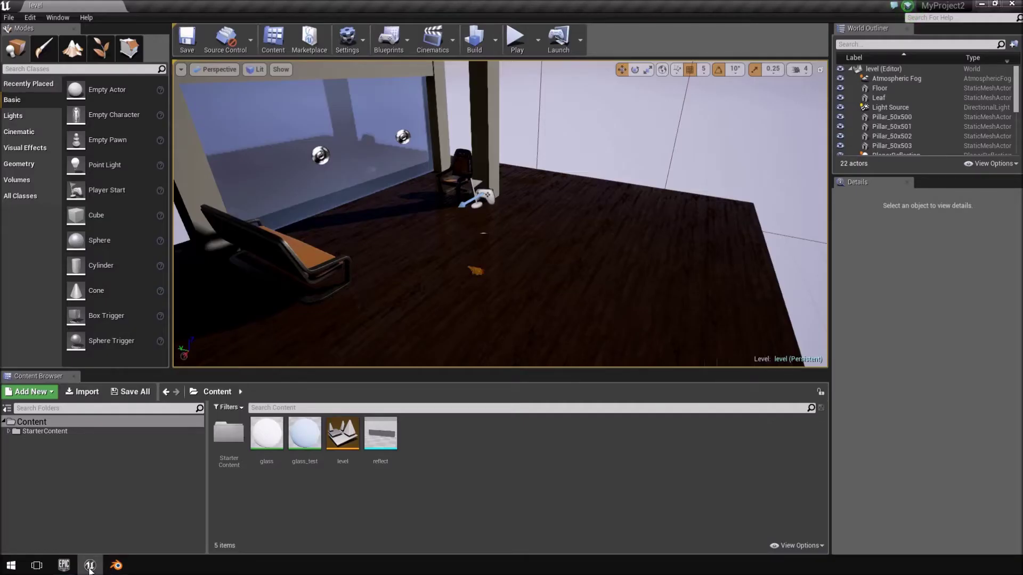
{"action": "right_click_drag", "start_coordinate": [511, 134], "coordinate": [437, 135]}
{"action": "key", "text": "d"}
{"action": "key", "text": "w"}
{"action": "mouse_move", "coordinate": [333, 245]}
{"action": "right_mouse_down"}
{"action": "mouse_move", "coordinate": [309, 243]}
{"action": "mouse_move", "coordinate": [400, 255]}
{"action": "mouse_move", "coordinate": [333, 245]}
{"action": "right_mouse_up"}
{"action": "key", "text": "s"}
{"action": "key", "text": "a"}
{"action": "key", "text": "w"}
{"action": "left_click", "coordinate": [86, 395]}
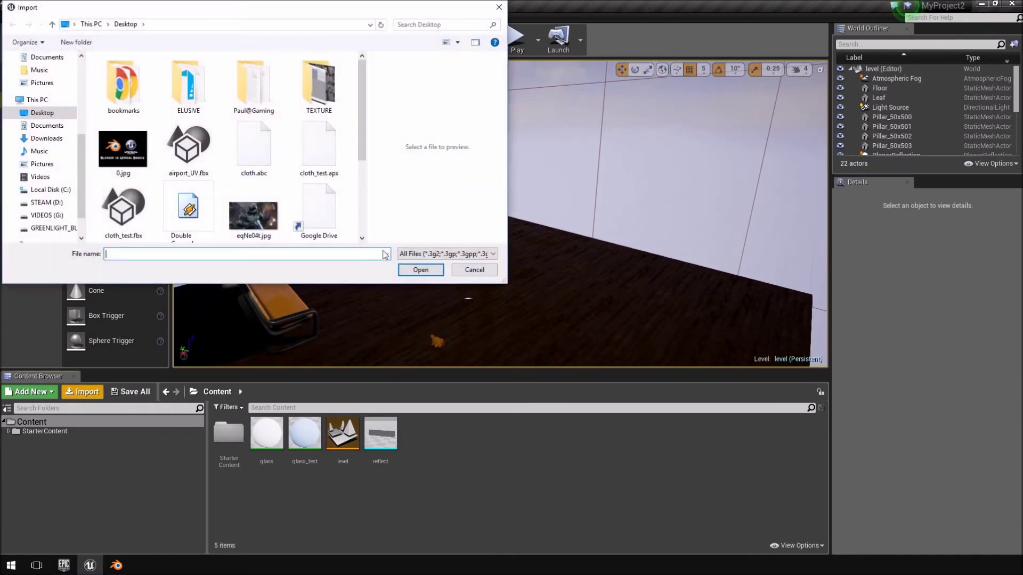
{"action": "scroll", "coordinate": [245, 141], "scroll_direction": "down", "scroll_amount": 2}
{"action": "left_click", "coordinate": [267, 101]}
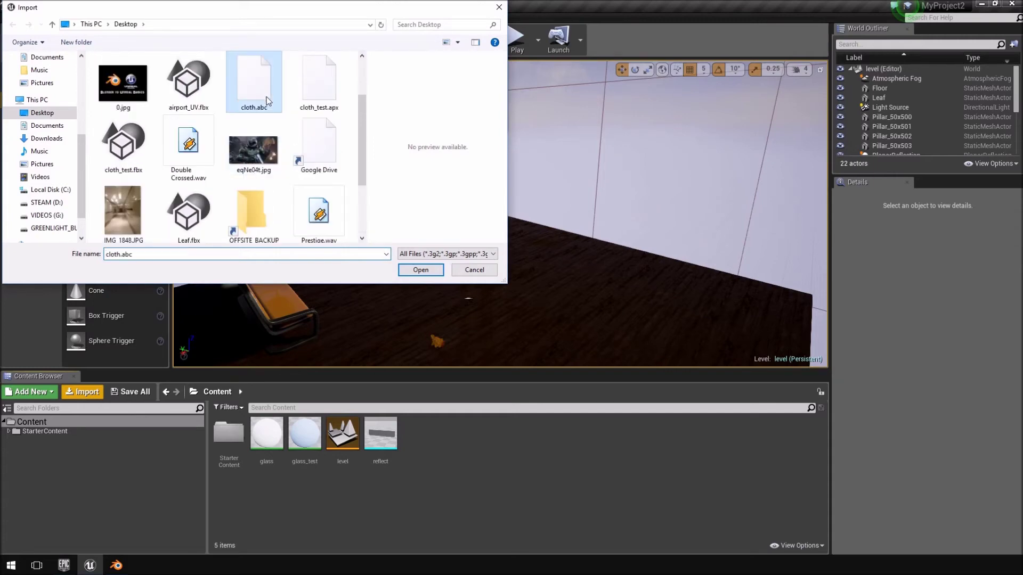
{"action": "left_click", "coordinate": [419, 268]}
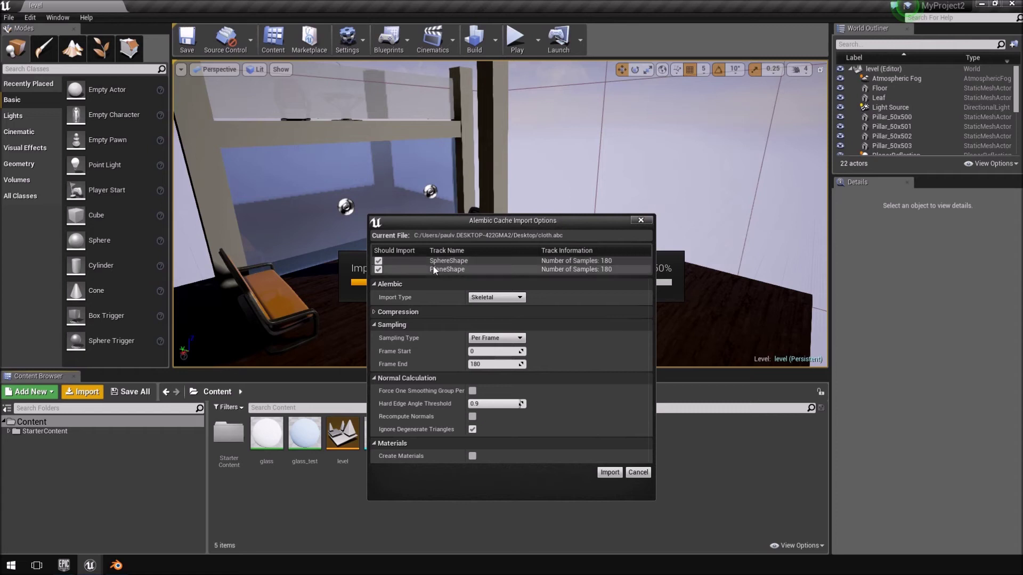
- Import the Alembic cache with the Skeletal import type and Force One Smoothing Group enabled
{"action": "left_click", "coordinate": [506, 299]}
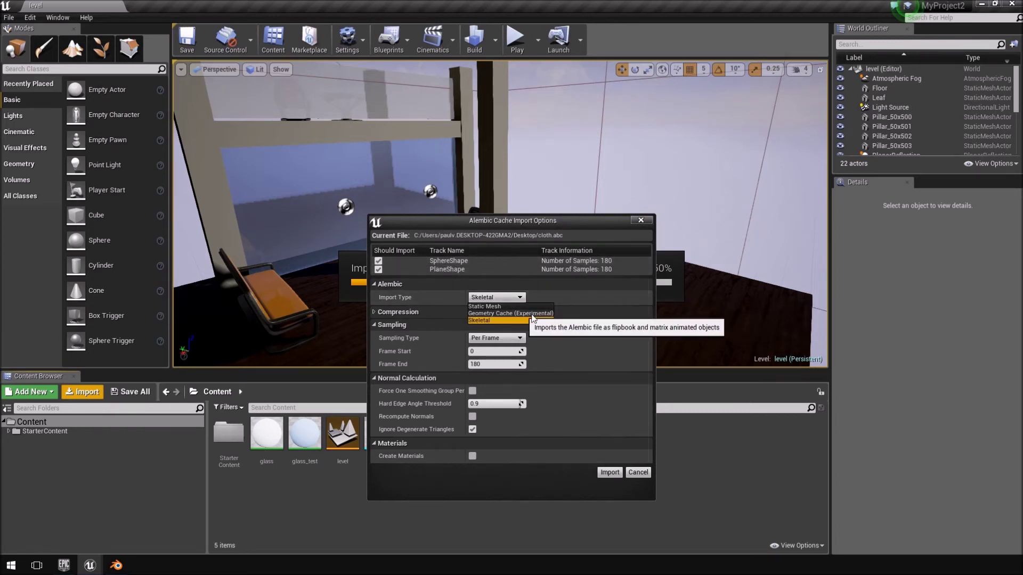
{"action": "left_click", "coordinate": [485, 320]}
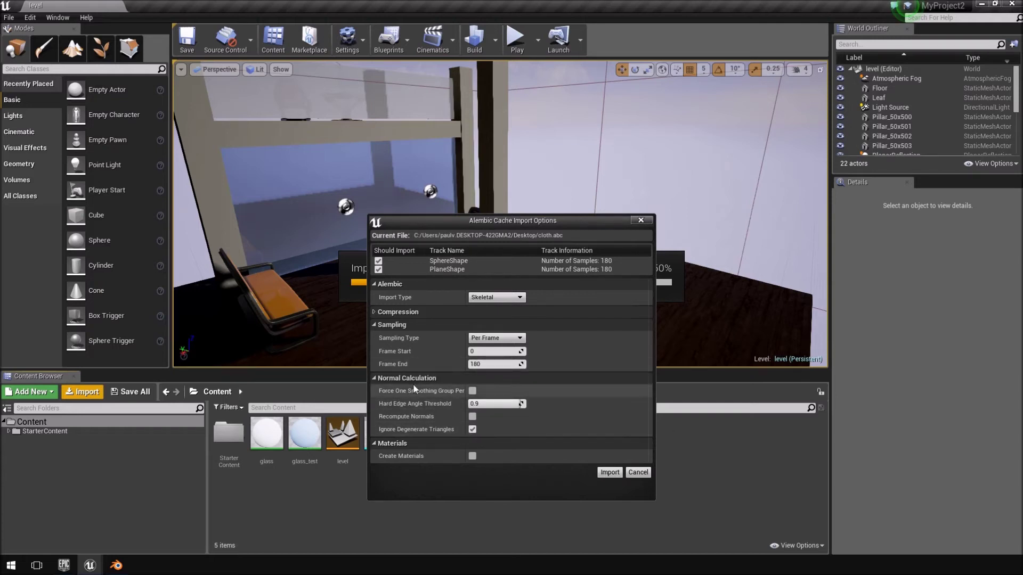
{"action": "left_click", "coordinate": [378, 311]}
{"action": "left_click", "coordinate": [378, 312]}
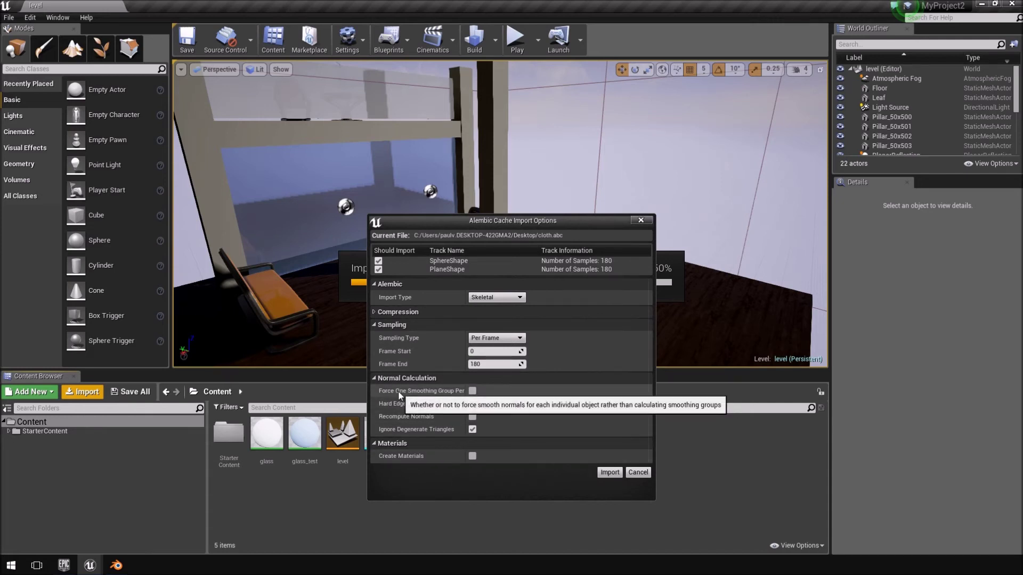
{"action": "left_click", "coordinate": [471, 391]}
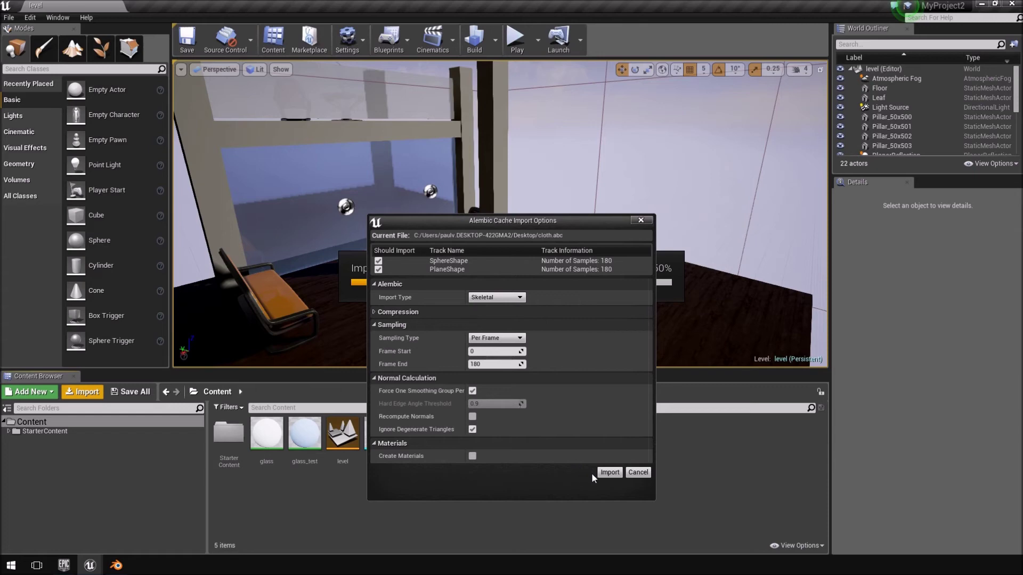
{"action": "left_click", "coordinate": [610, 472]}
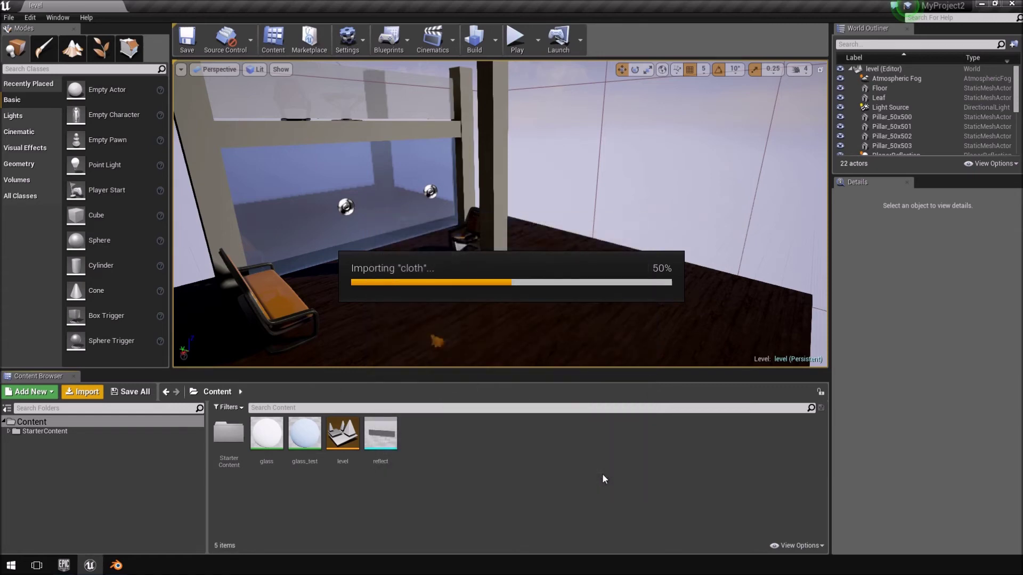
- Open the cloth_Animation asset in a maximized editor window and examine the playing animation from several sides
{"action": "scroll", "coordinate": [501, 213], "scroll_direction": "up", "scroll_amount": 5}
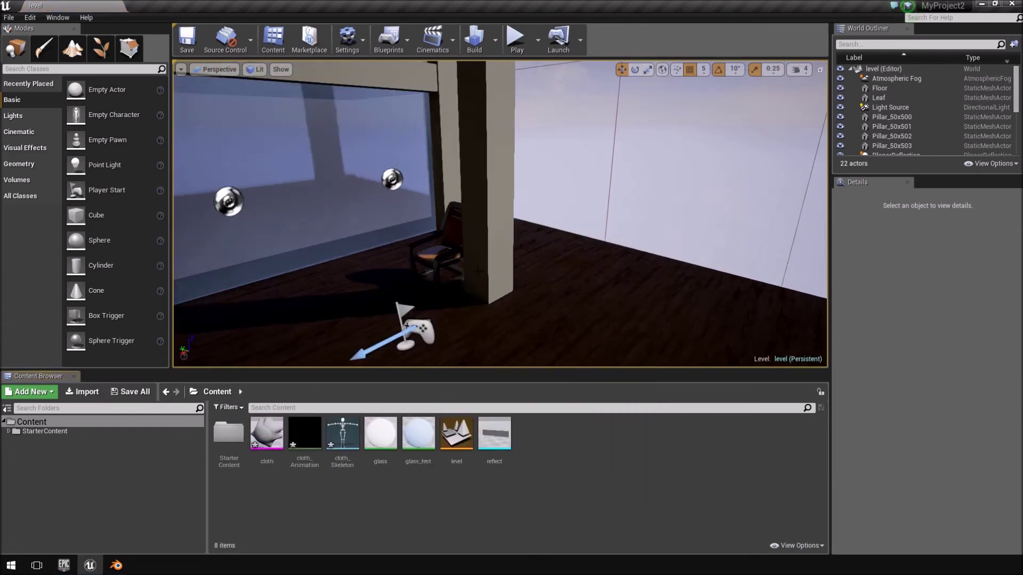
{"action": "scroll", "coordinate": [501, 213], "scroll_direction": "down", "scroll_amount": 5}
{"action": "right_click_drag", "start_coordinate": [501, 213], "coordinate": [496, 260]}
{"action": "double_click", "coordinate": [293, 450]}
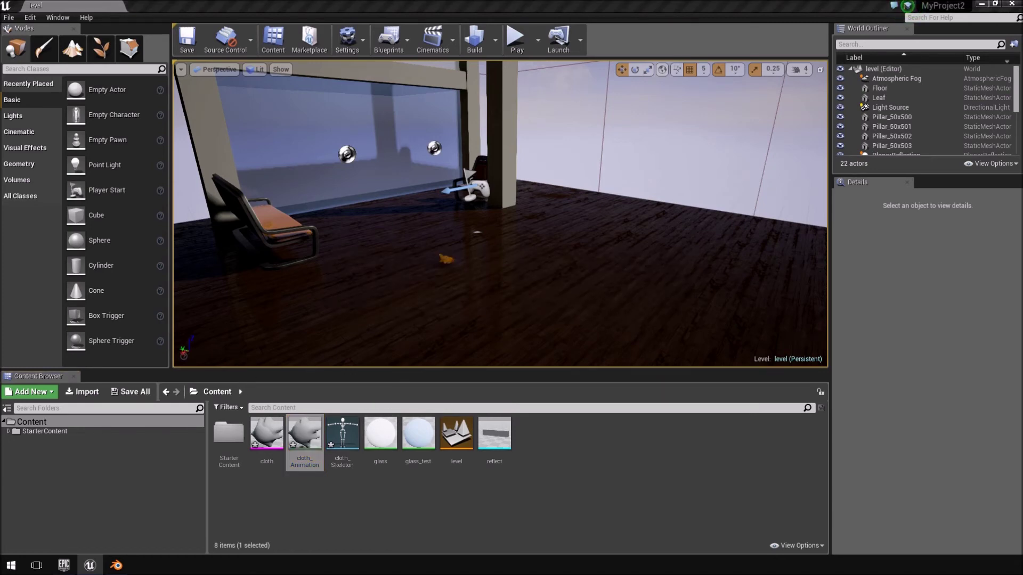
{"action": "left_click_drag", "start_coordinate": [1022, 30], "coordinate": [412, 97]}
{"action": "double_click", "coordinate": [412, 97]}
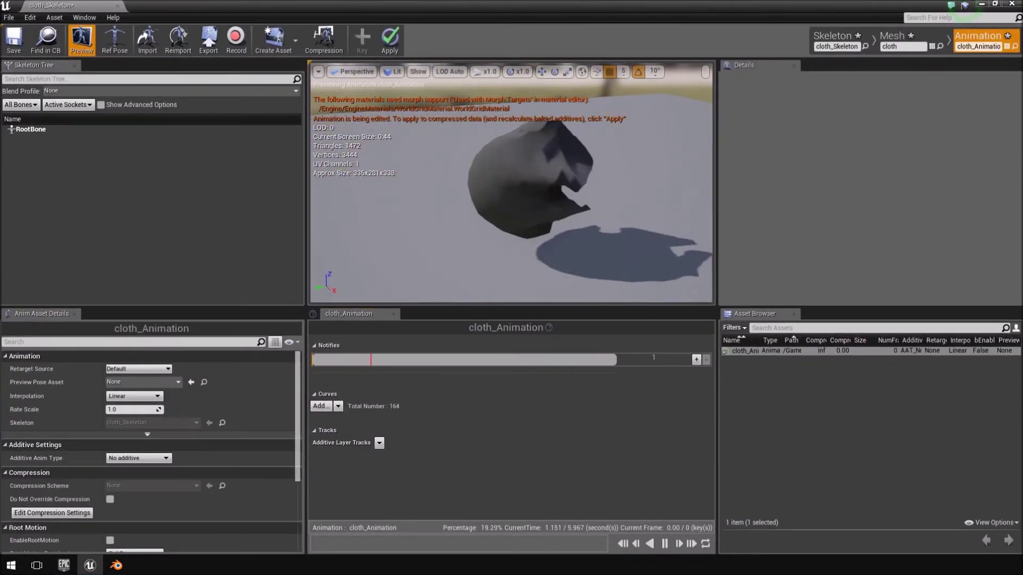
{"action": "left_click_drag", "start_coordinate": [512, 183], "coordinate": [325, 183], "text": "alt"}
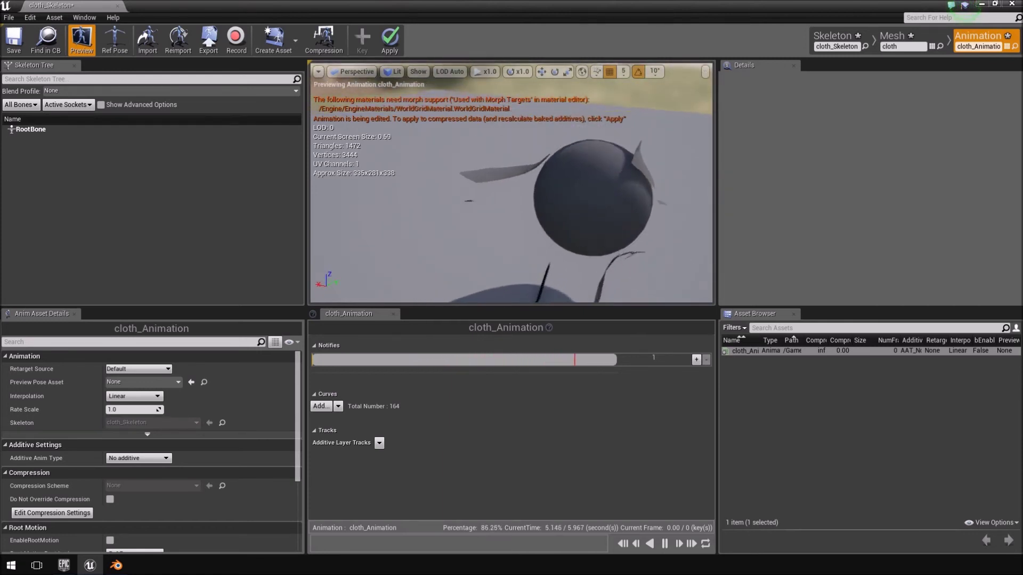
{"action": "right_click_drag", "start_coordinate": [511, 184], "coordinate": [565, 183]}
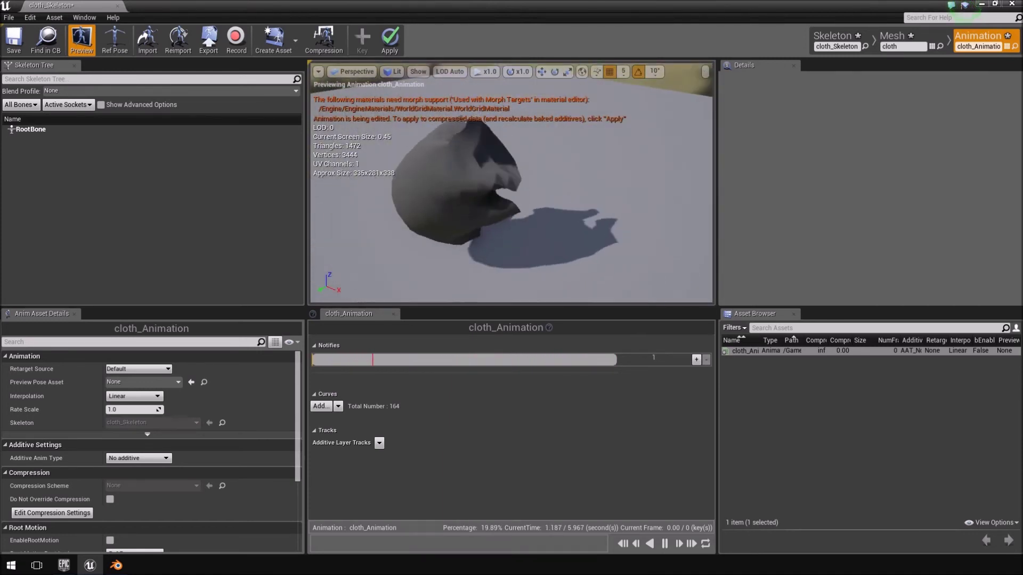
{"action": "mouse_move", "coordinate": [641, 210]}
{"action": "right_mouse_down"}
{"action": "mouse_move", "coordinate": [578, 221]}
{"action": "mouse_move", "coordinate": [641, 210]}
{"action": "right_mouse_up"}
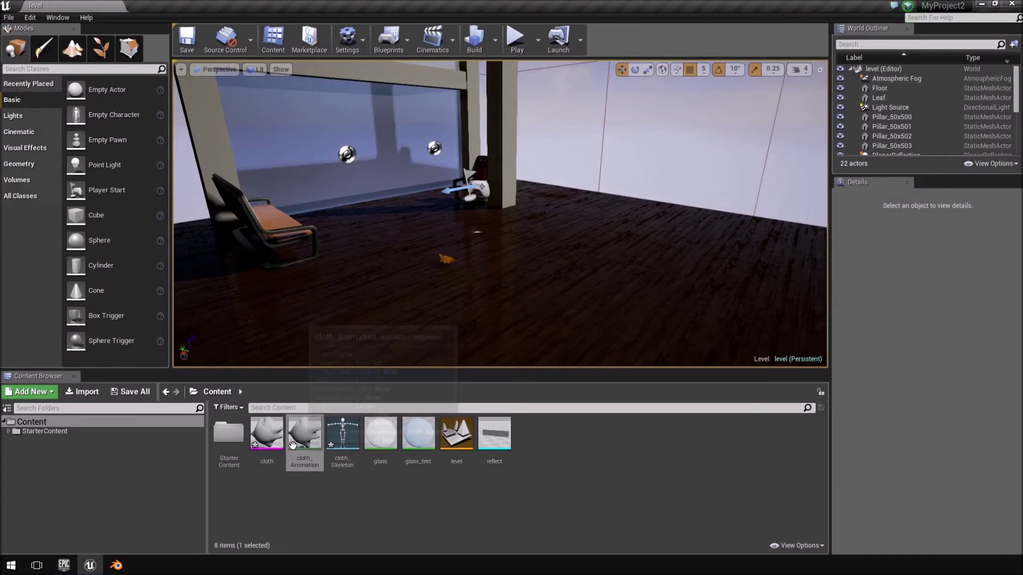
- Place cloth_Animation in the level on the wooden floor and raise the actor to a Z location of 195 cm
{"action": "left_click_drag", "start_coordinate": [292, 445], "coordinate": [466, 300]}
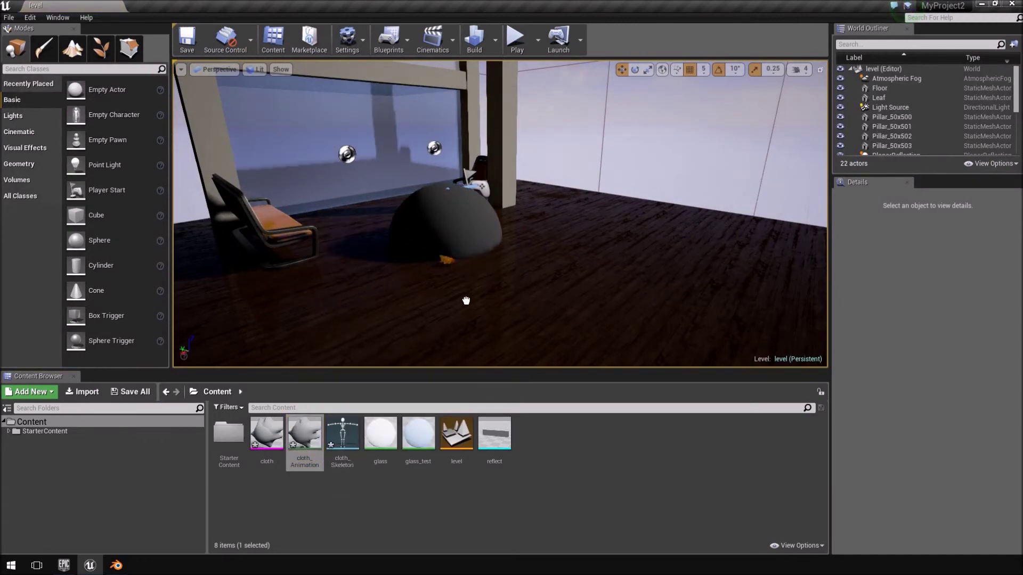
{"action": "left_click_drag", "start_coordinate": [464, 147], "coordinate": [465, 147]}
{"action": "right_click_drag", "start_coordinate": [464, 147], "coordinate": [408, 166]}
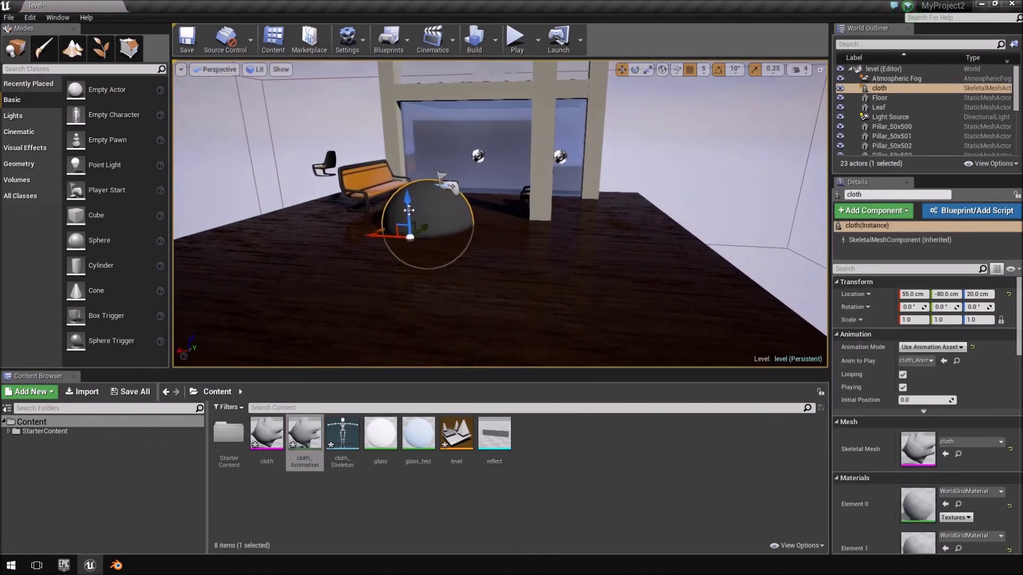
{"action": "left_click_drag", "start_coordinate": [406, 194], "coordinate": [403, 102]}
{"action": "mouse_move", "coordinate": [403, 102]}
{"action": "right_mouse_down"}
{"action": "mouse_move", "coordinate": [341, 128]}
{"action": "mouse_move", "coordinate": [367, 106]}
{"action": "mouse_move", "coordinate": [423, 103]}
{"action": "right_mouse_up"}
{"action": "key", "text": "s"}
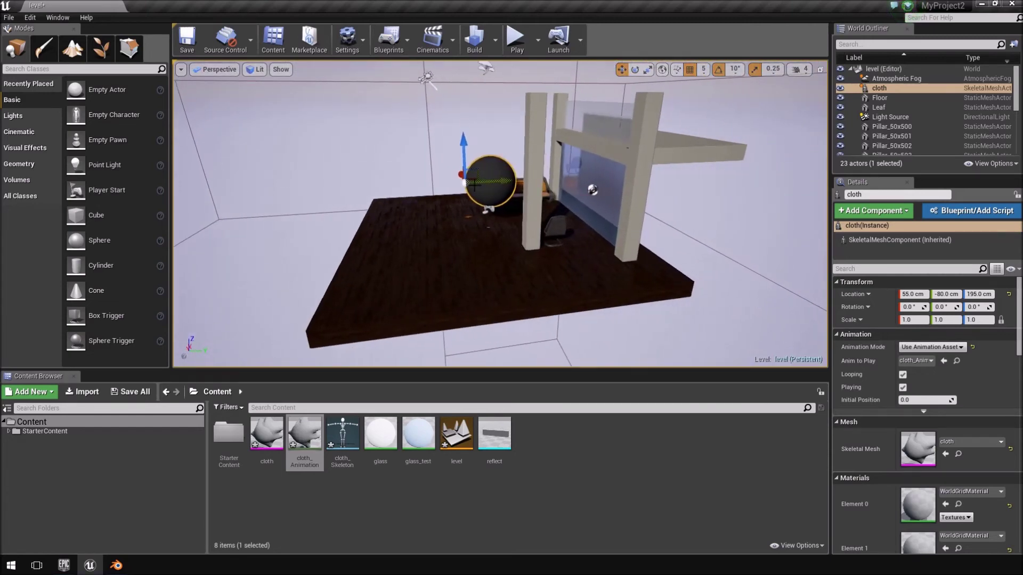
- Try rotating the cloth actor about -10° around the X axis, and undo the rotation
{"action": "key", "text": "e"}
{"action": "left_click_drag", "start_coordinate": [443, 128], "coordinate": [447, 103]}
{"action": "key", "text": "s"}
{"action": "mouse_move", "coordinate": [561, 218]}
{"action": "right_mouse_down"}
{"action": "mouse_move", "coordinate": [551, 159]}
{"action": "mouse_move", "coordinate": [561, 218]}
{"action": "right_mouse_up"}
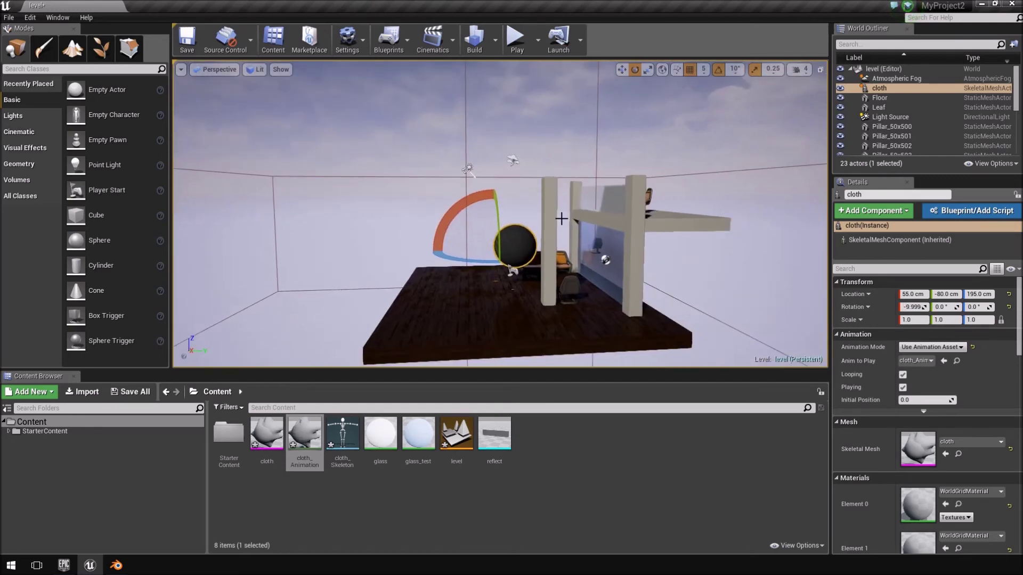
{"action": "key", "text": "ctrl+z"}
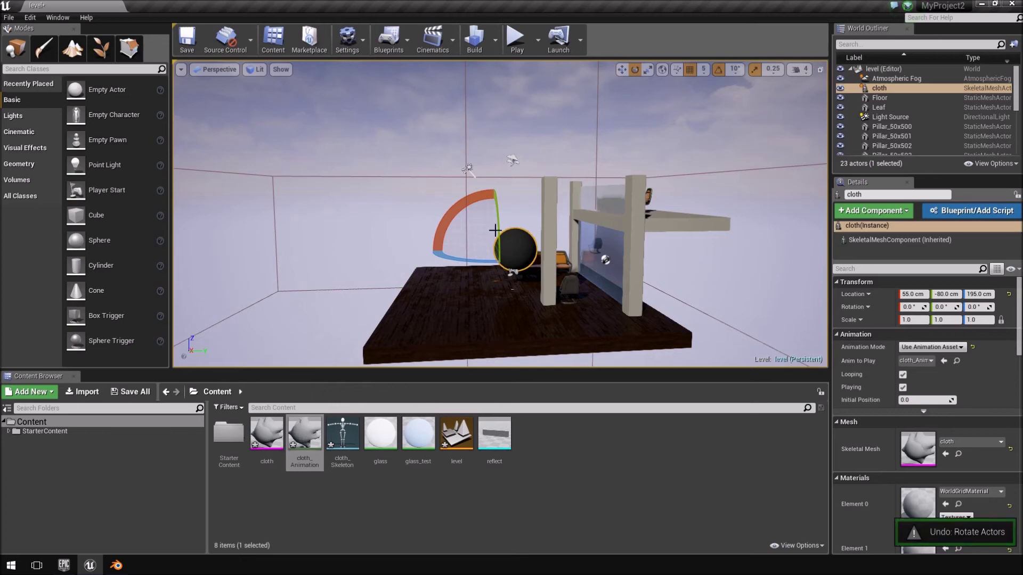
- Move the cloth actor away from the wooden floor to a Y location of about -1185 cm
{"action": "key", "text": "w"}
{"action": "left_click_drag", "start_coordinate": [535, 260], "coordinate": [284, 269]}
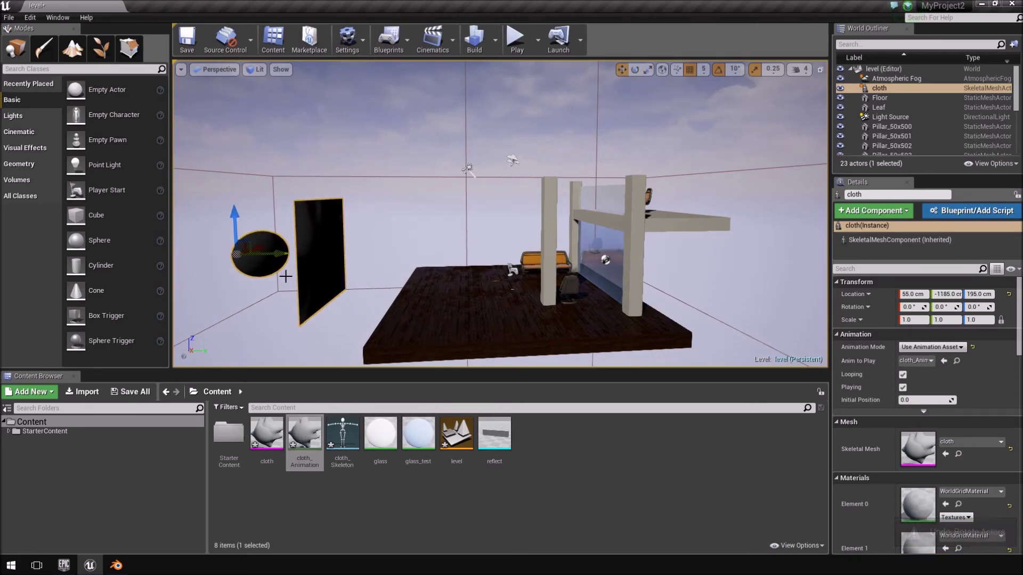
- Rotate the cloth actor -90° around the X axis and move it beside the wooden floor to about Y -770 cm, Z -115 cm
{"action": "key", "text": "w"}
{"action": "right_click_drag", "start_coordinate": [284, 269], "coordinate": [328, 250]}
{"action": "key", "text": "e"}
{"action": "key", "text": "s"}
{"action": "key", "text": "s"}
{"action": "key", "text": "s"}
{"action": "left_click_drag", "start_coordinate": [322, 156], "coordinate": [233, 215]}
{"action": "key", "text": "space"}
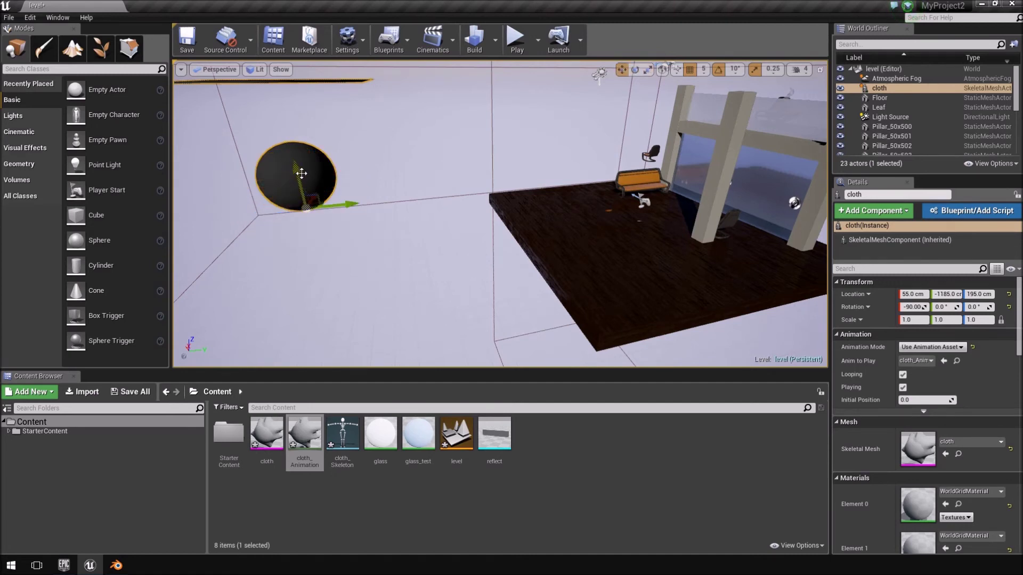
{"action": "left_click_drag", "start_coordinate": [301, 173], "coordinate": [486, 295]}
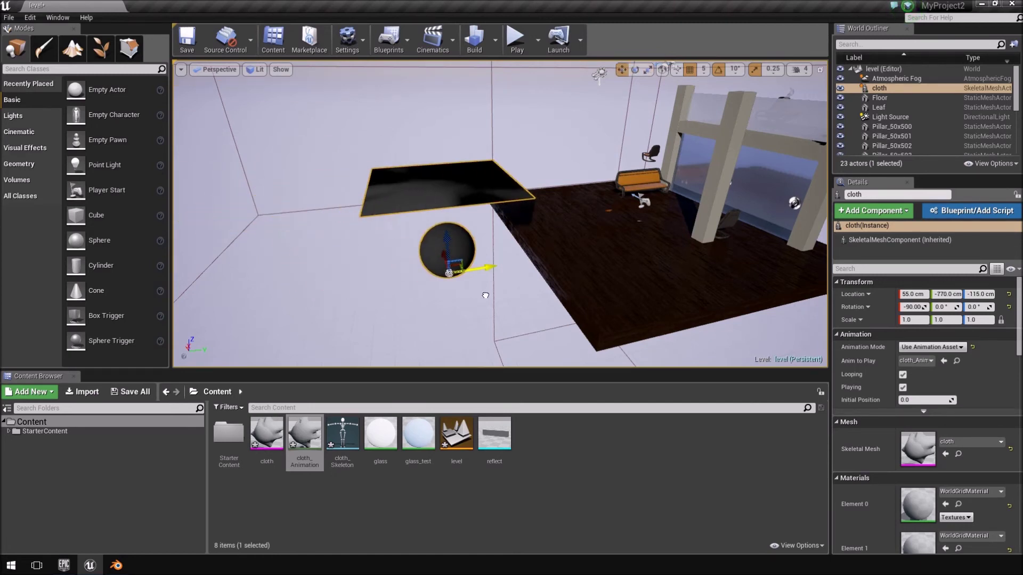
- Rotate the Player Start actor -90° around the Z axis so it faces the cloth
{"action": "key", "text": "d"}
{"action": "right_click_drag", "start_coordinate": [485, 295], "coordinate": [416, 304]}
{"action": "key", "text": "w"}
{"action": "left_click", "coordinate": [538, 290]}
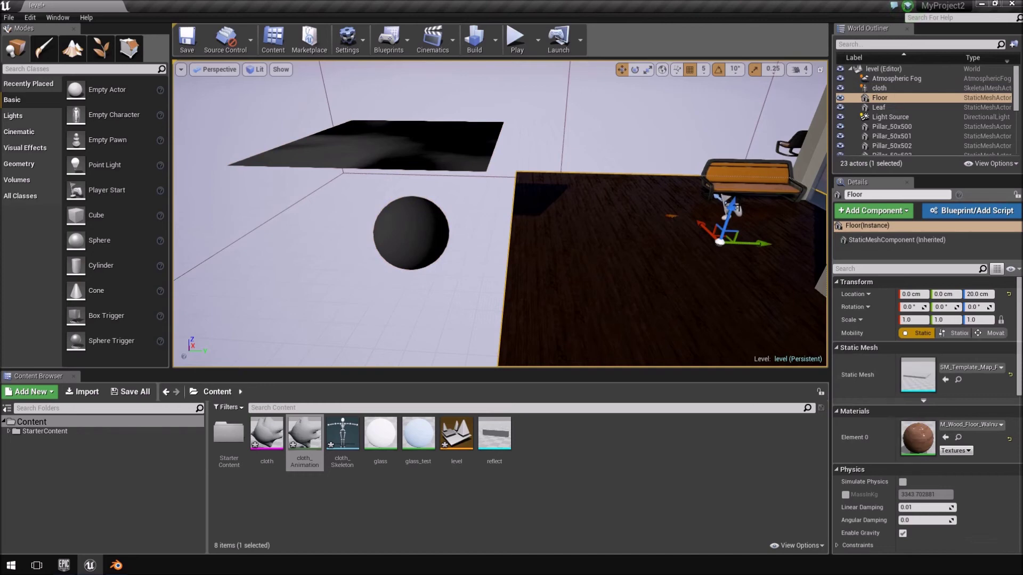
{"action": "left_click", "coordinate": [728, 206]}
{"action": "key", "text": "e"}
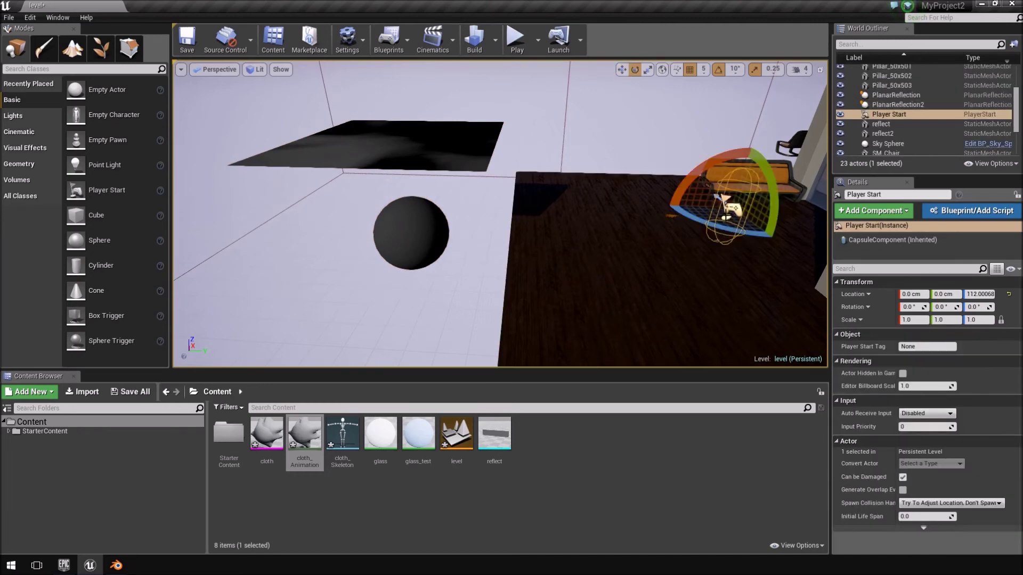
{"action": "left_click_drag", "start_coordinate": [725, 229], "coordinate": [775, 236]}
- Play the level in the viewport, examine the cloth animation from several sides, and stop the play session
{"action": "key", "text": "d"}
{"action": "right_click_drag", "start_coordinate": [639, 234], "coordinate": [600, 213]}
{"action": "key", "text": "a"}
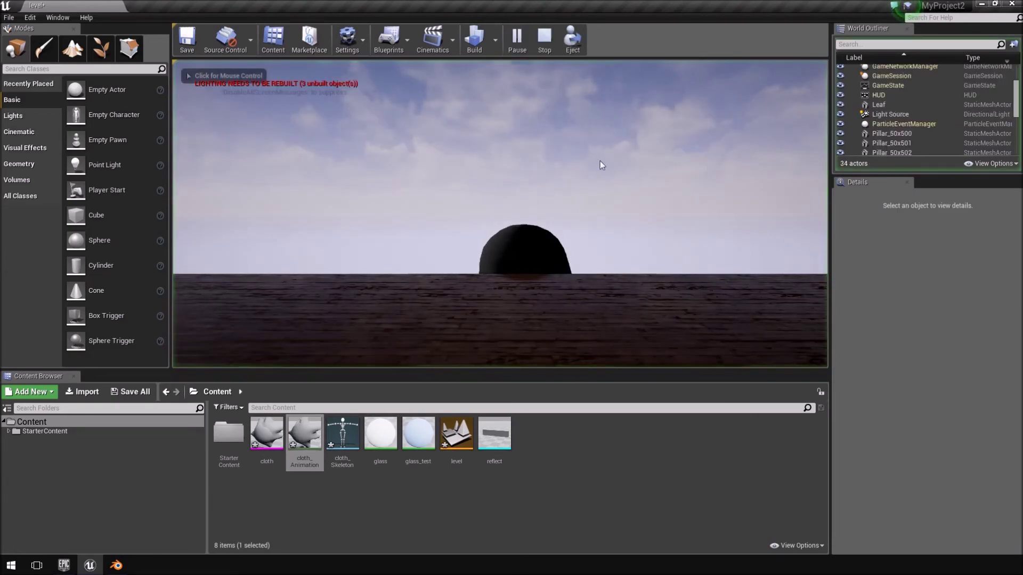
{"action": "left_click", "coordinate": [600, 165]}
{"action": "key", "text": "w"}
{"action": "key", "text": "s"}
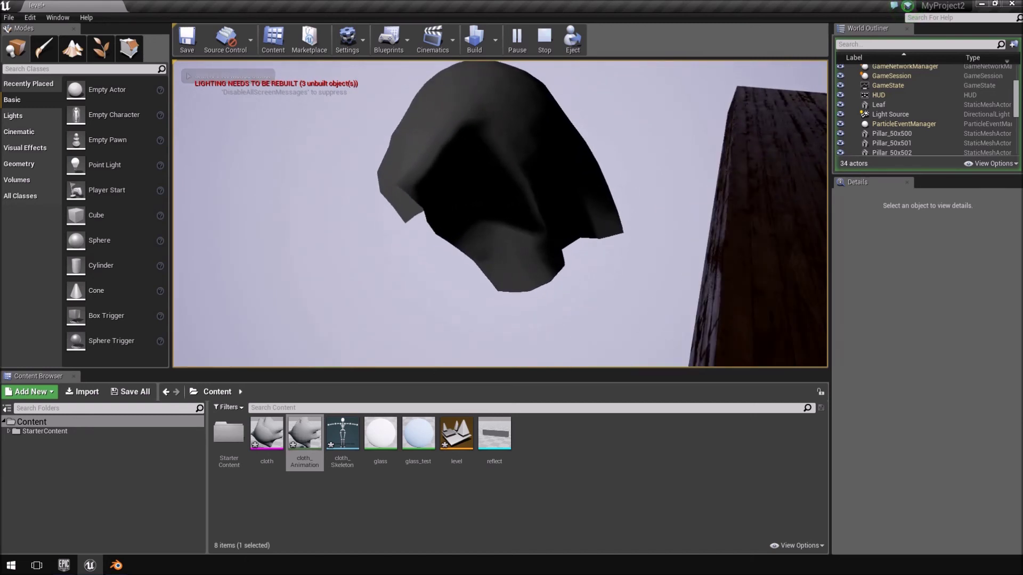
{"action": "key", "text": "a"}
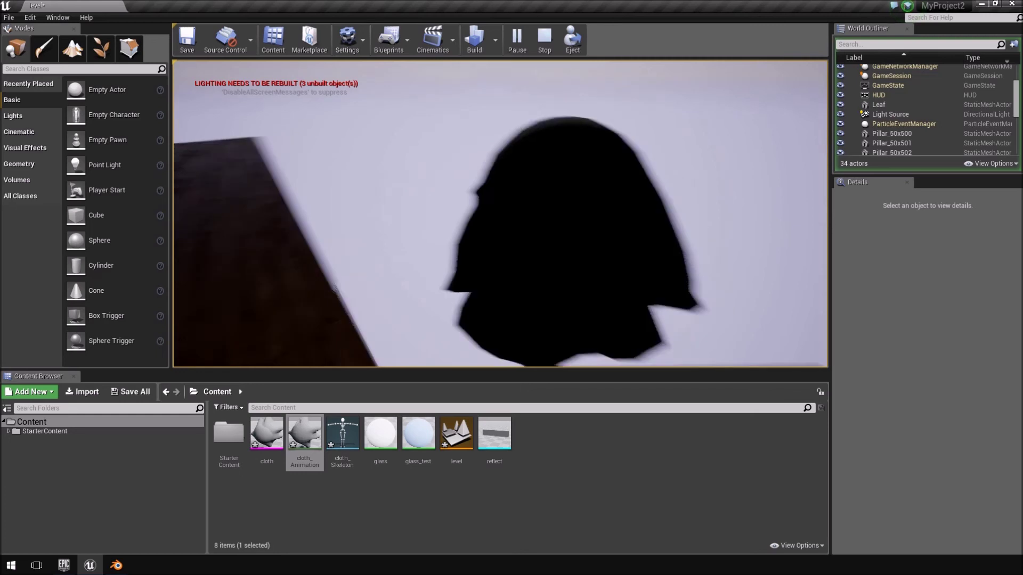
{"action": "key", "text": "w"}
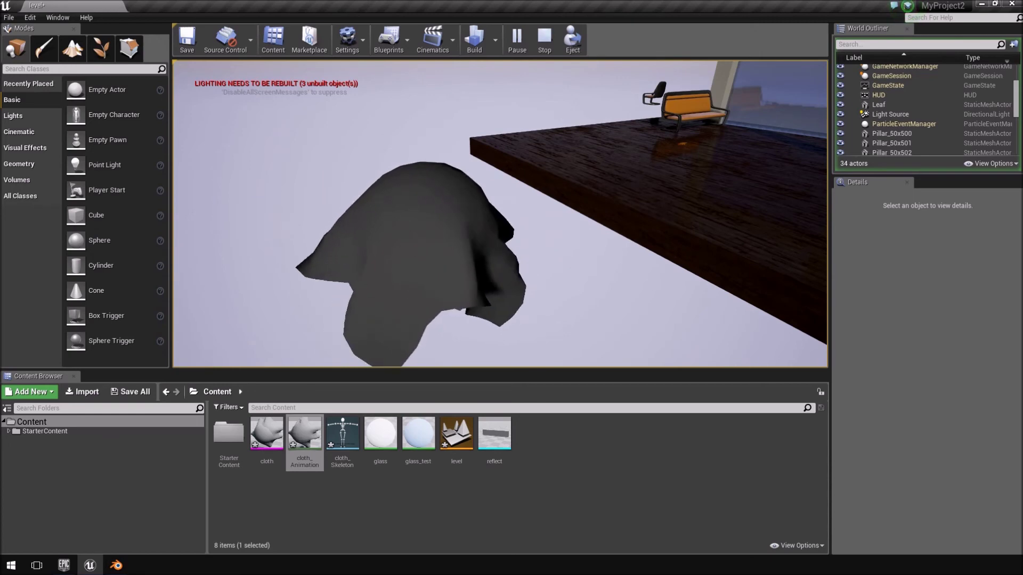
{"action": "key", "text": "Escape"}
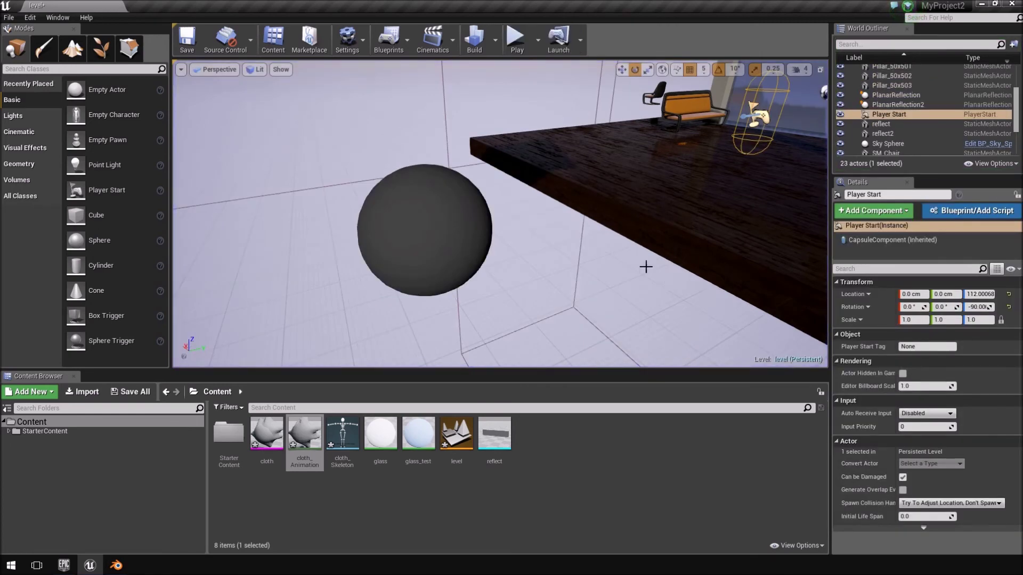
{"action": "right_click_drag", "start_coordinate": [641, 262], "coordinate": [570, 256]}
{"action": "key", "text": "w"}
{"action": "key", "text": "a"}
{"action": "right_click_drag", "start_coordinate": [726, 84], "coordinate": [725, 85]}
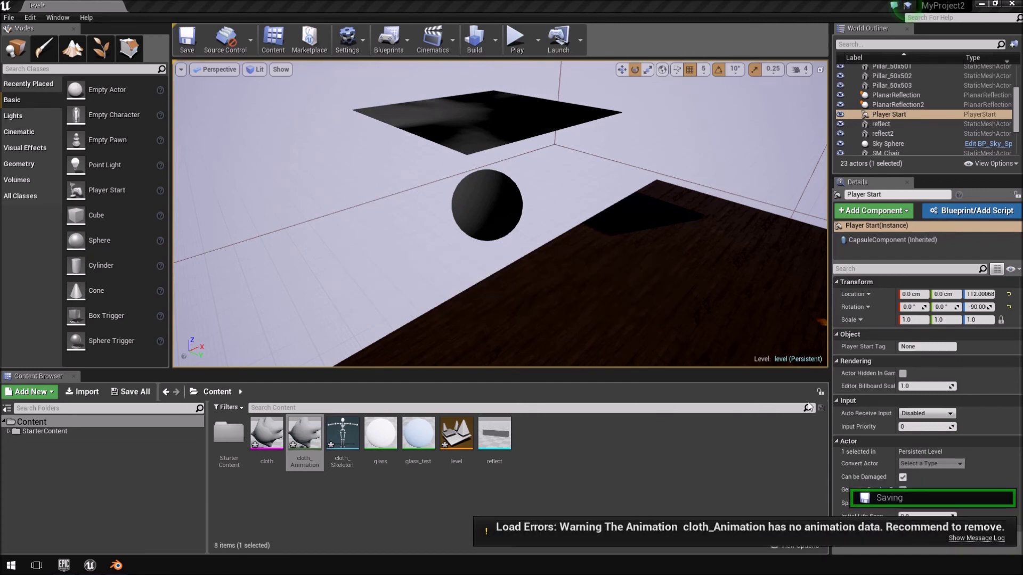
{"action": "left_click", "coordinate": [116, 565]}
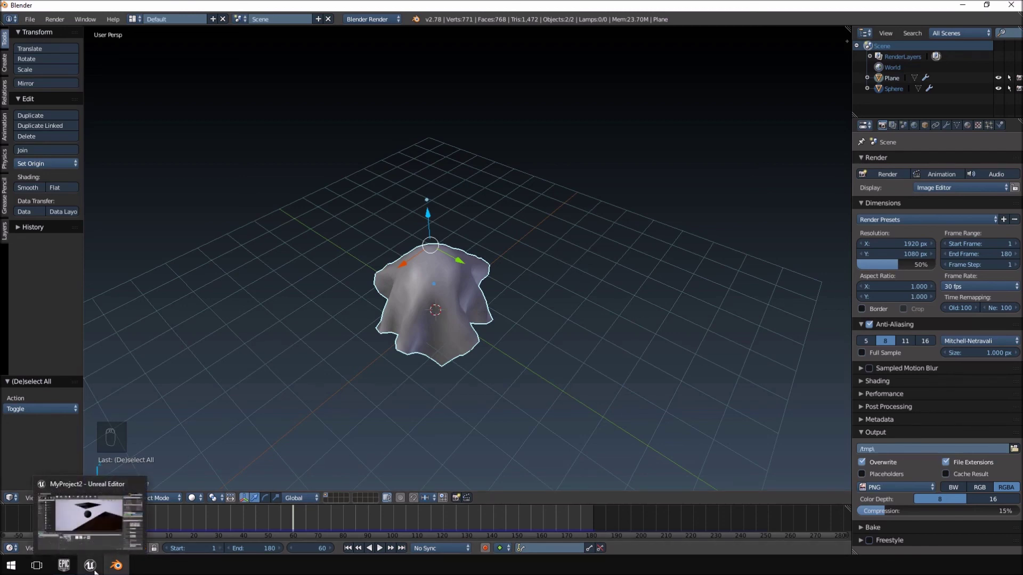
{"action": "left_click", "coordinate": [94, 569]}
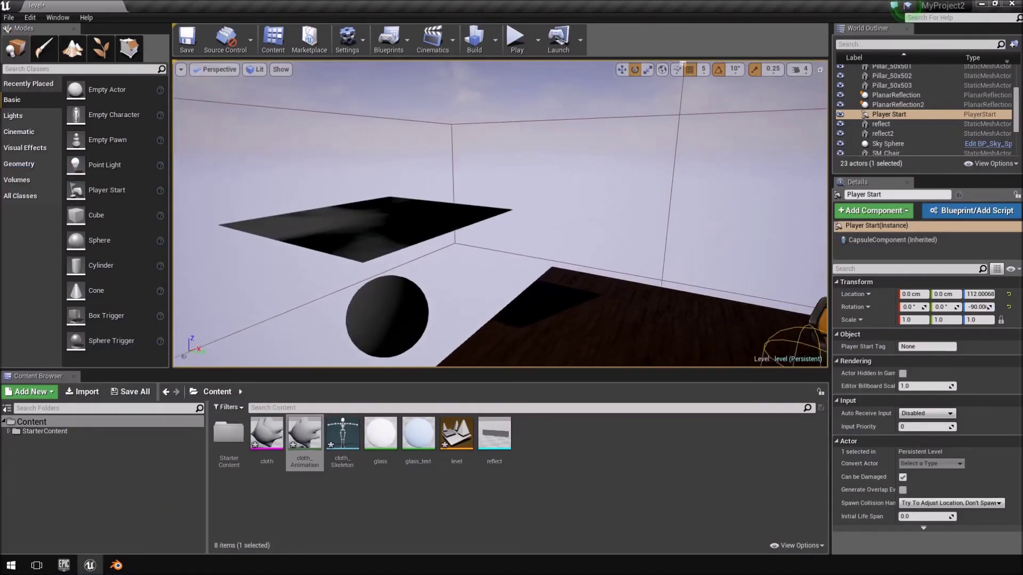
{"action": "mouse_move", "coordinate": [580, 139]}
{"action": "right_mouse_down"}
{"action": "mouse_move", "coordinate": [639, 125]}
{"action": "mouse_move", "coordinate": [575, 157]}
{"action": "right_mouse_up"}
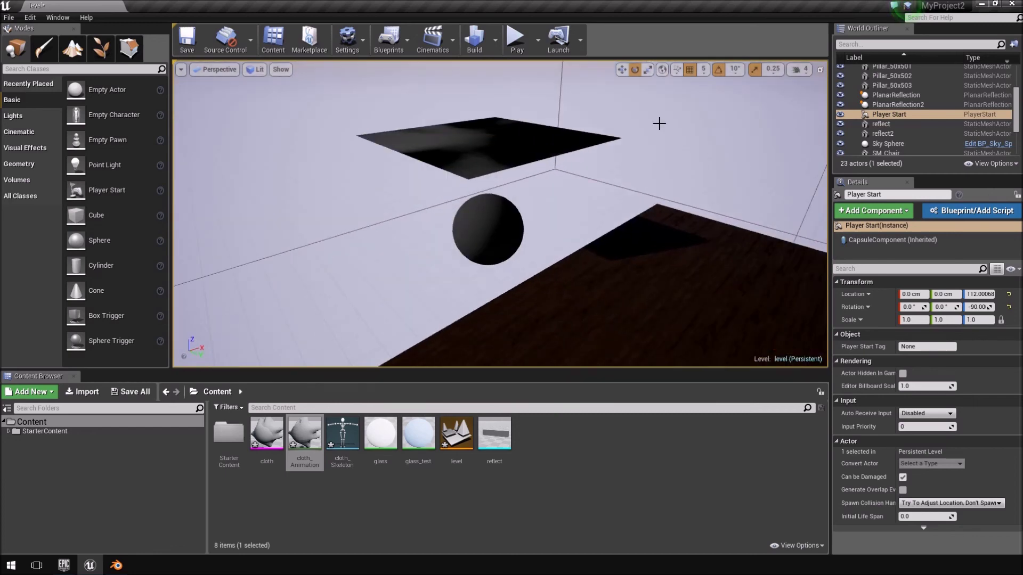